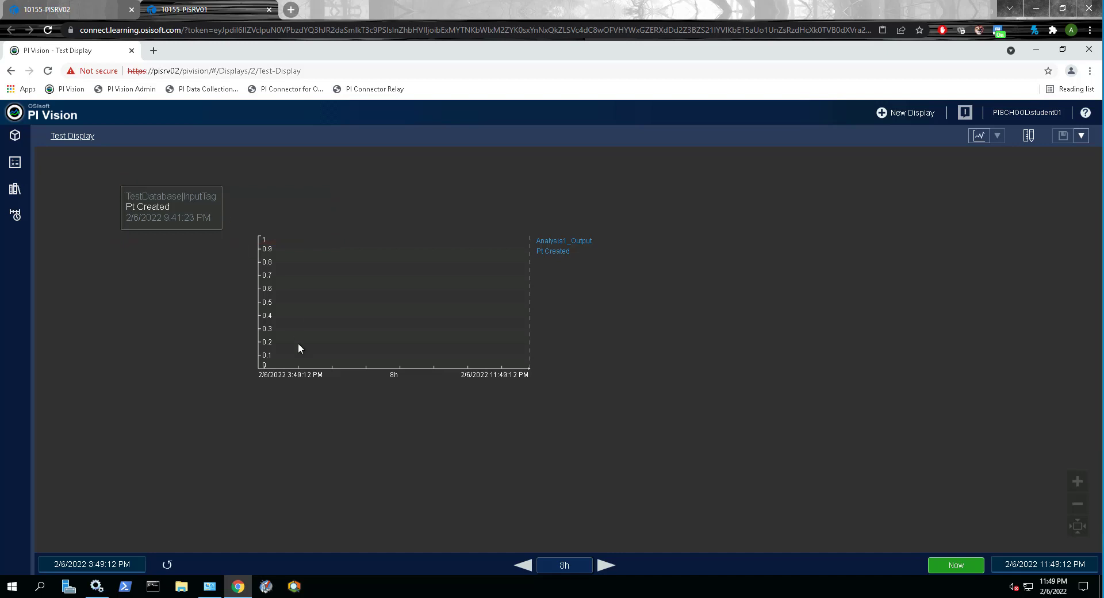
Step: Switch to PI System Explorer and view the attributes of the TestDatabase element with their values
left_click(294, 586)
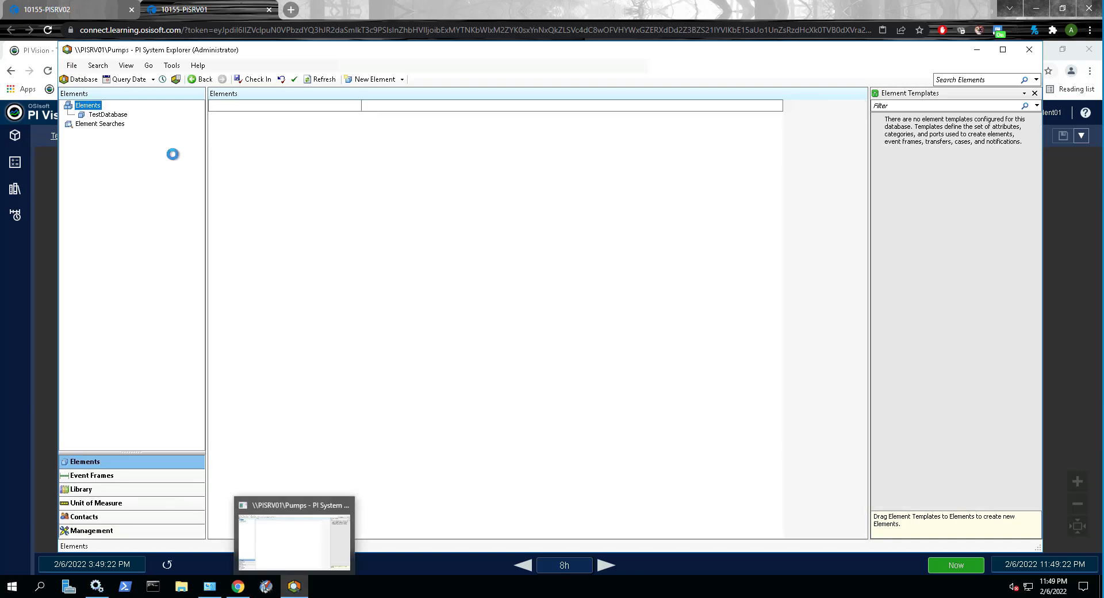
left_click(112, 117)
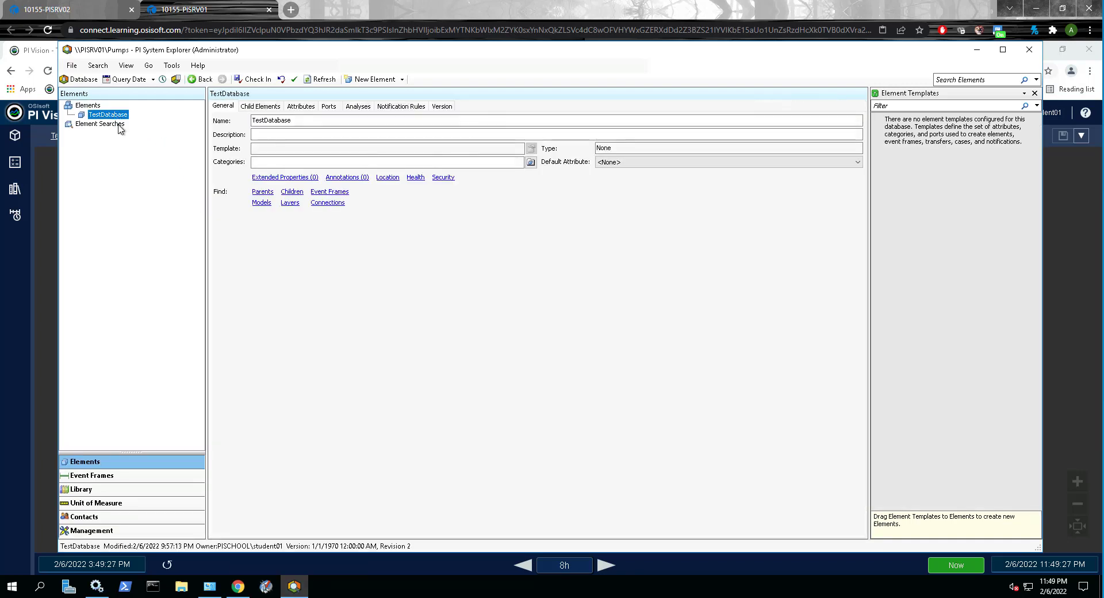
left_click(298, 108)
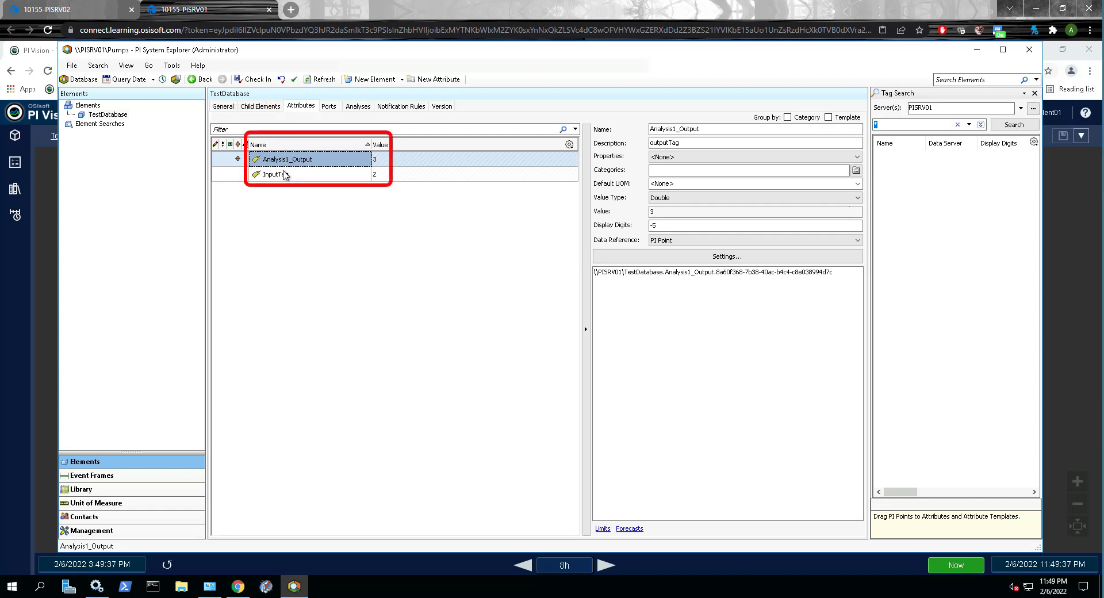
mouse_move(385, 162)
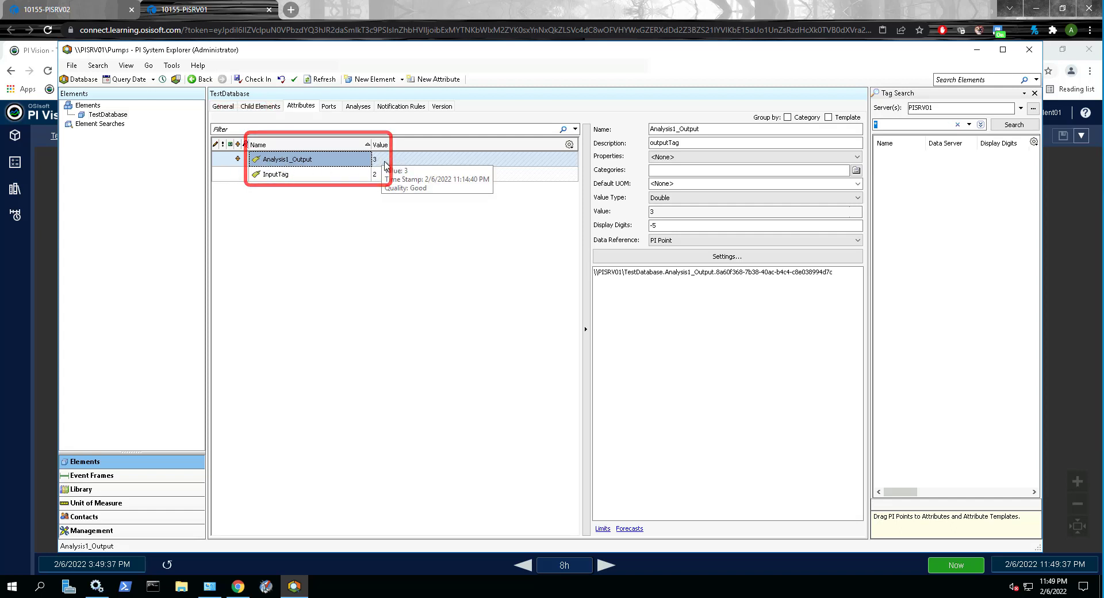
Step: Inspect the InputTag attribute's configuration to identify the PI point it references
left_click(314, 177)
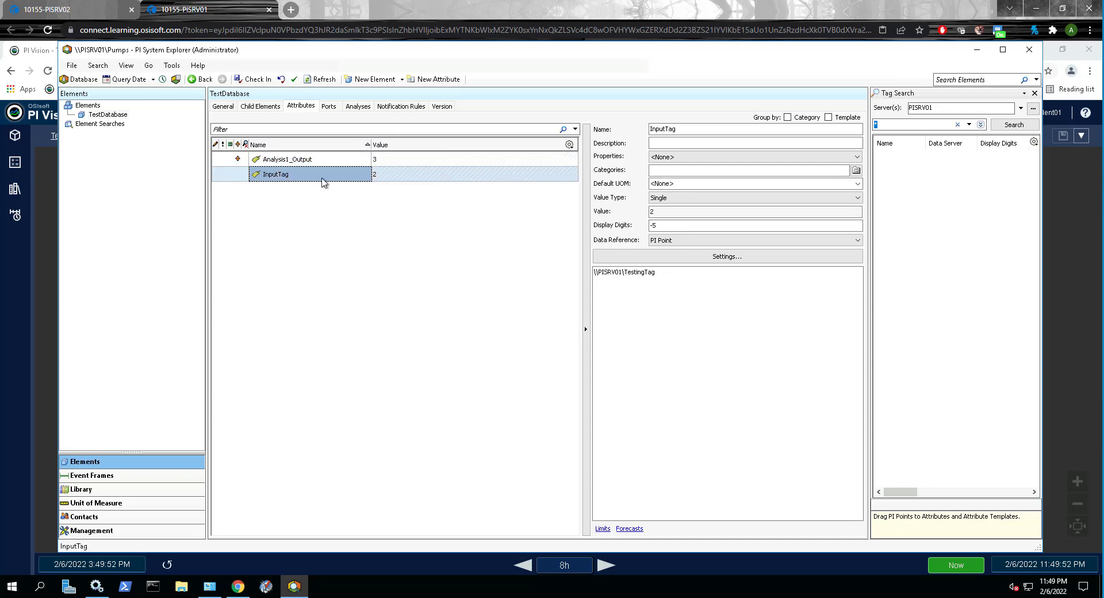
left_click(679, 129)
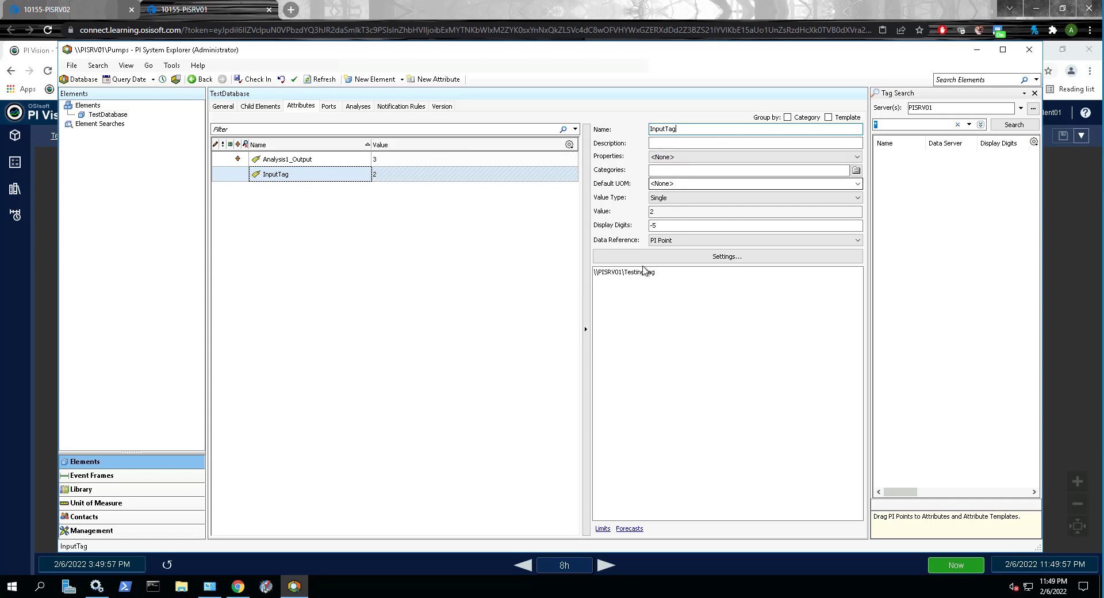
left_click_drag(658, 273, 626, 271)
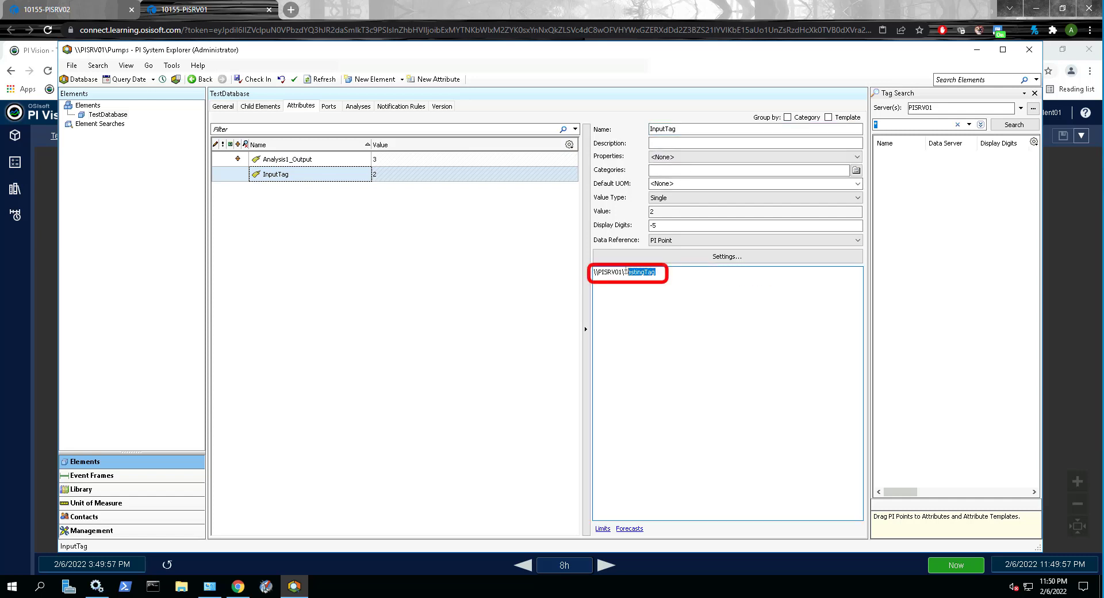
left_click(657, 309)
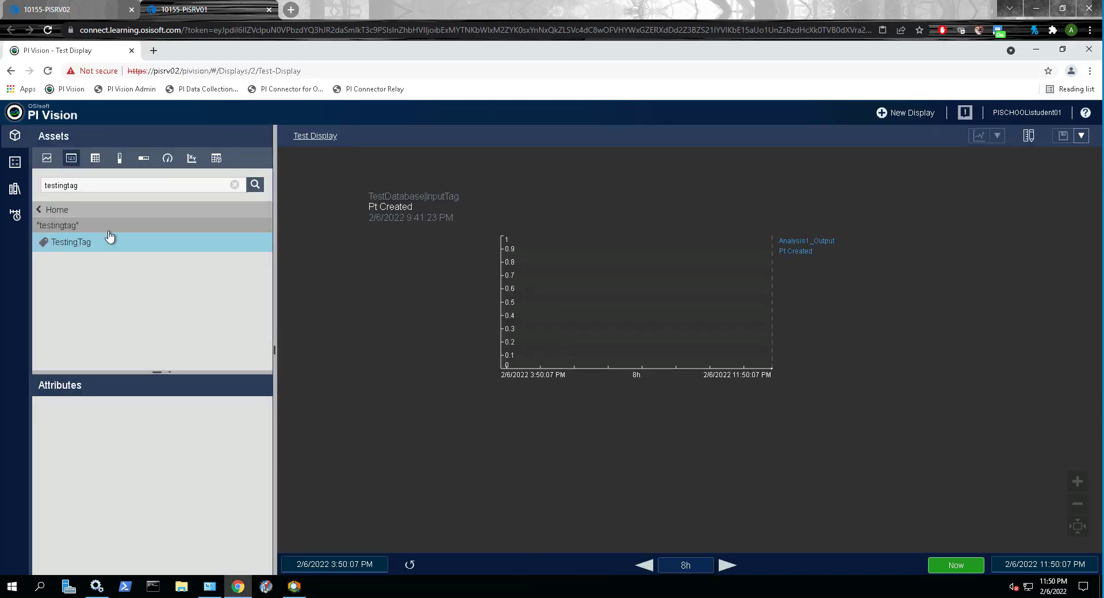
Step: In PI Vision, search the assets for testingtag and add TestingTag to Test Display as a value symbol below the InputTag value
left_click(92, 187)
left_click_drag(214, 247, 364, 260)
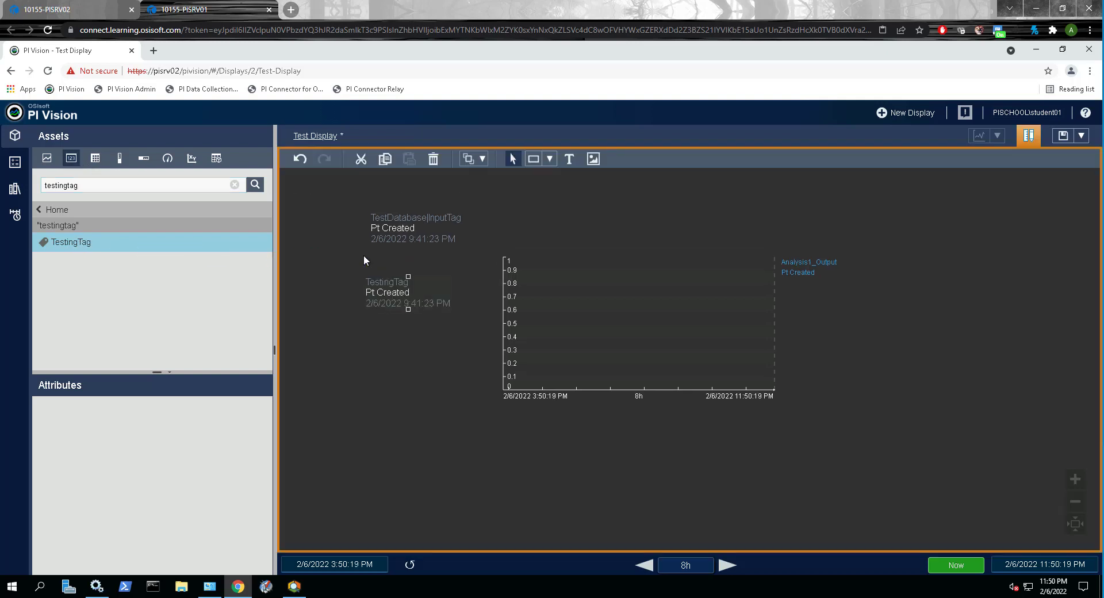
mouse_move(395, 299)
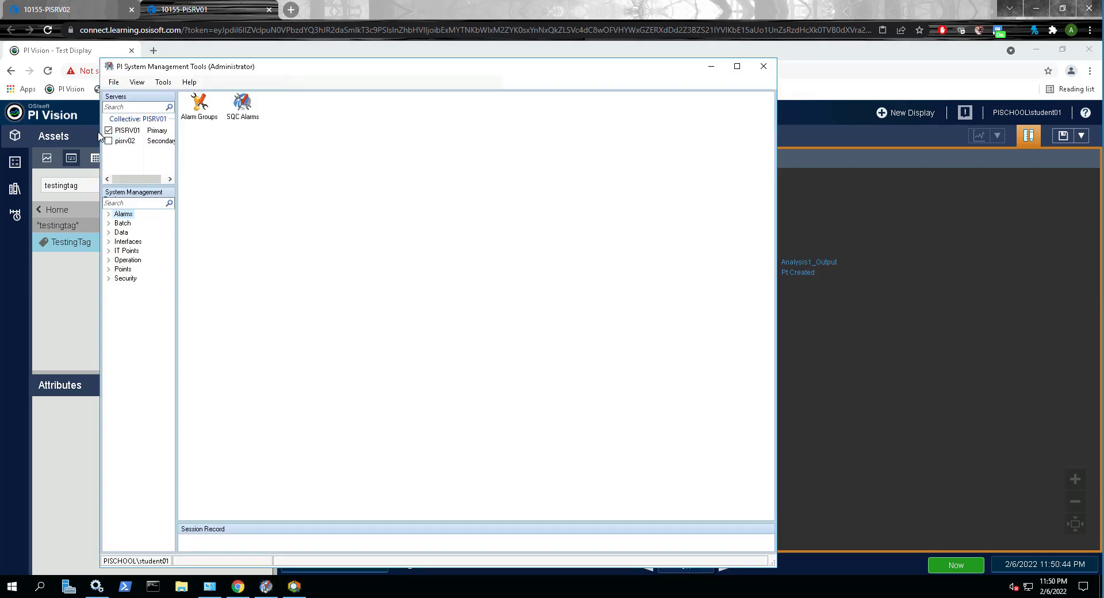
Step: In PI System Management Tools, load the archived events of testingtag from server PISRV01 in the Archive Editor
left_click(108, 131)
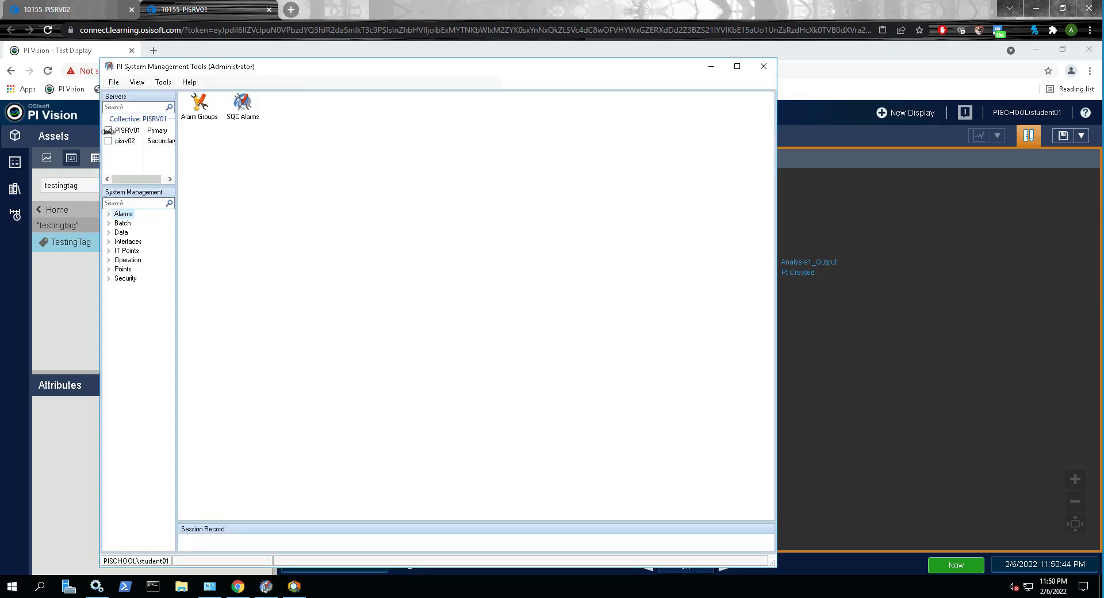
left_click(109, 233)
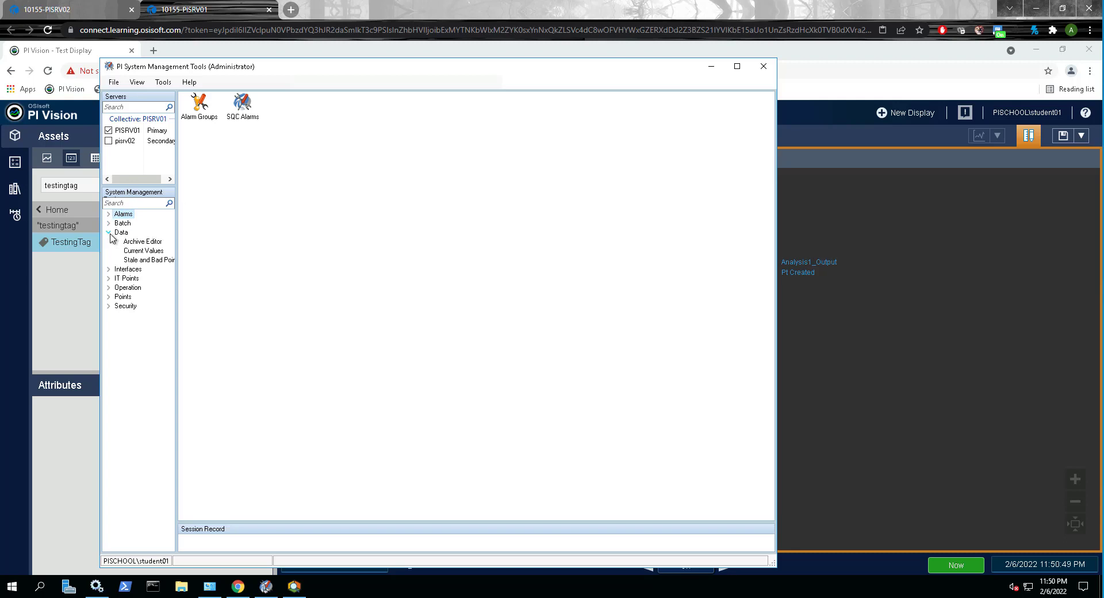
left_click(149, 241)
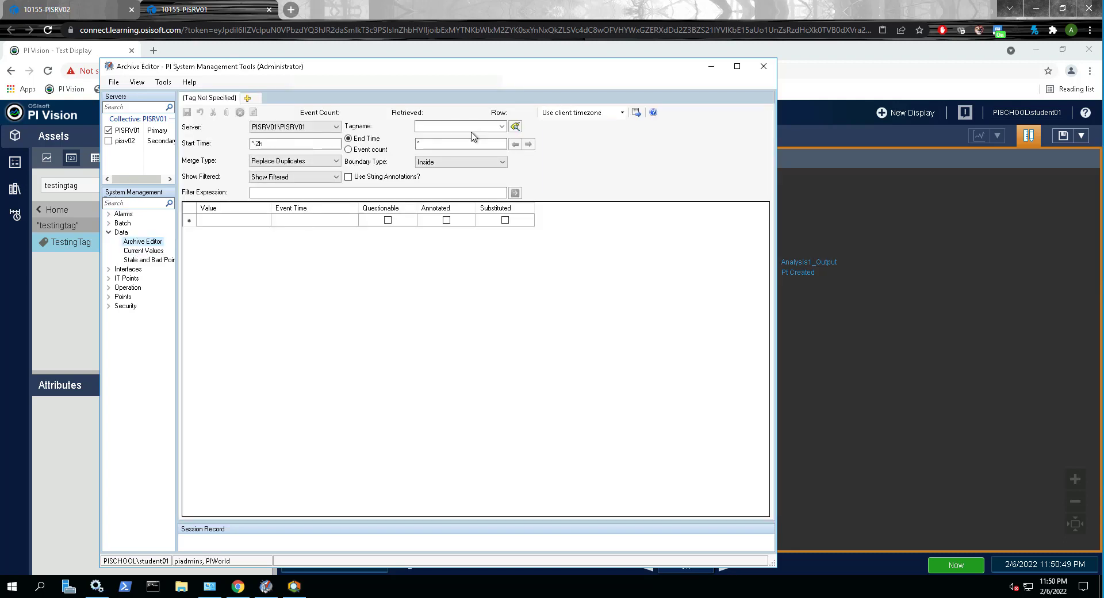
left_click(472, 128)
type("testingtag")
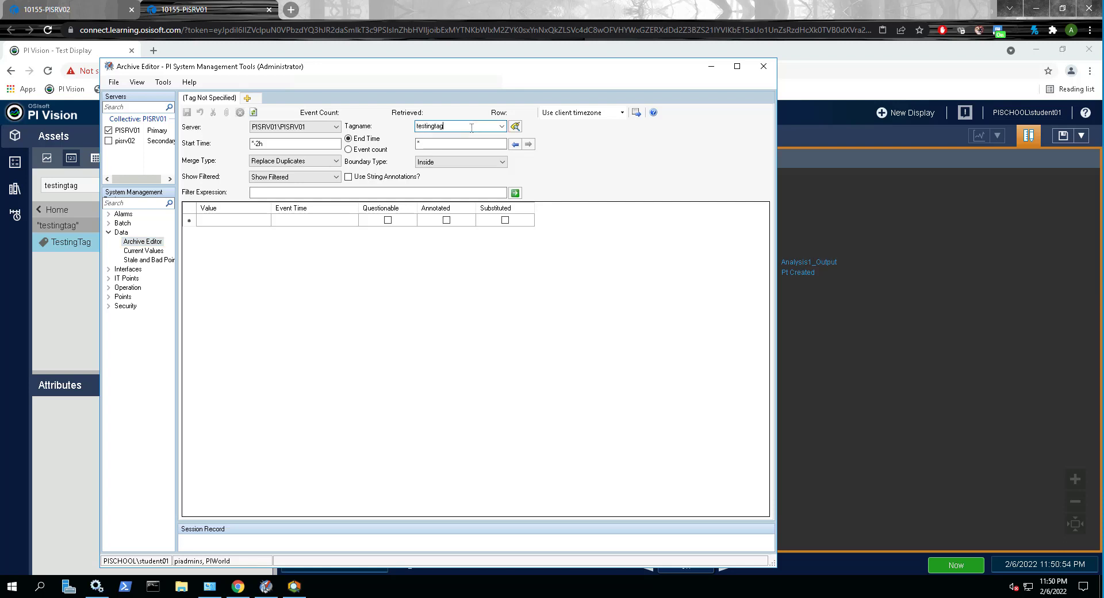
key("Return")
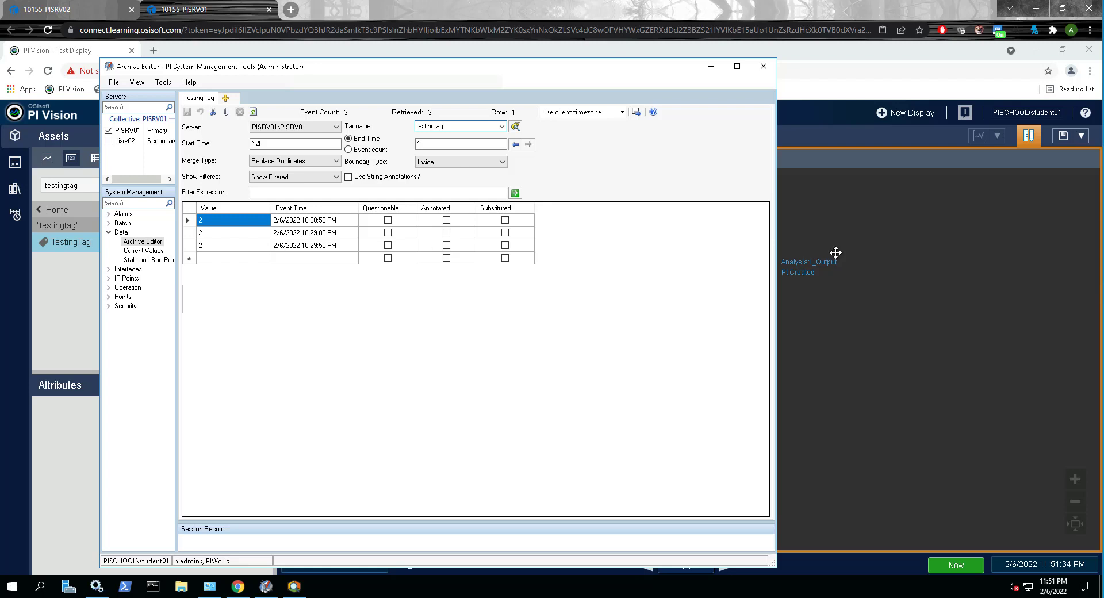
Step: Check the installed programs in Programs and Features for PI Analysis Service 2018 SP3
left_click(830, 349)
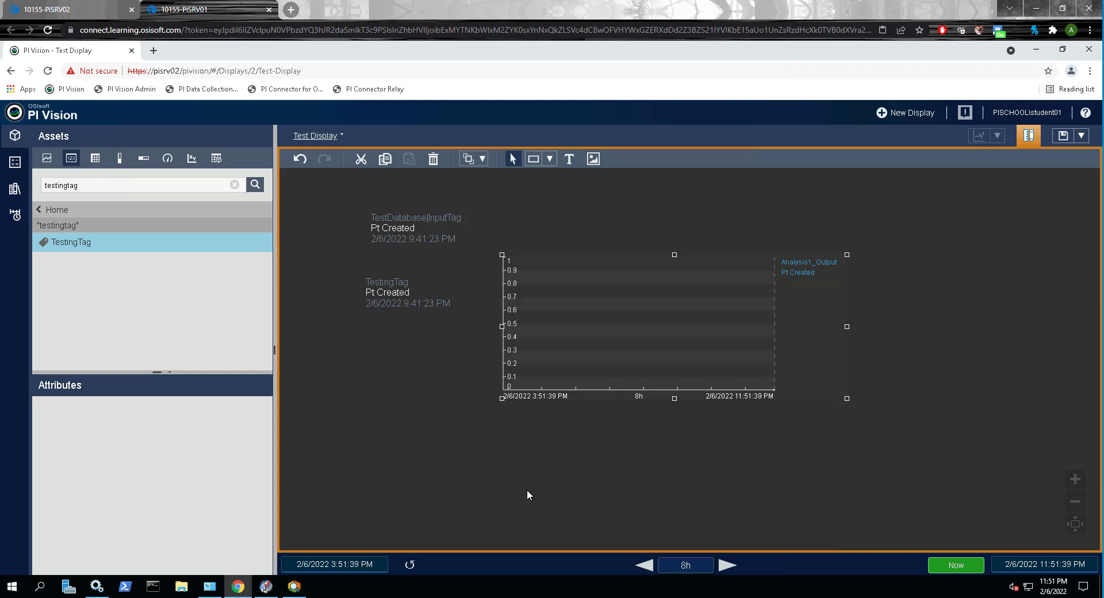
left_click(210, 586)
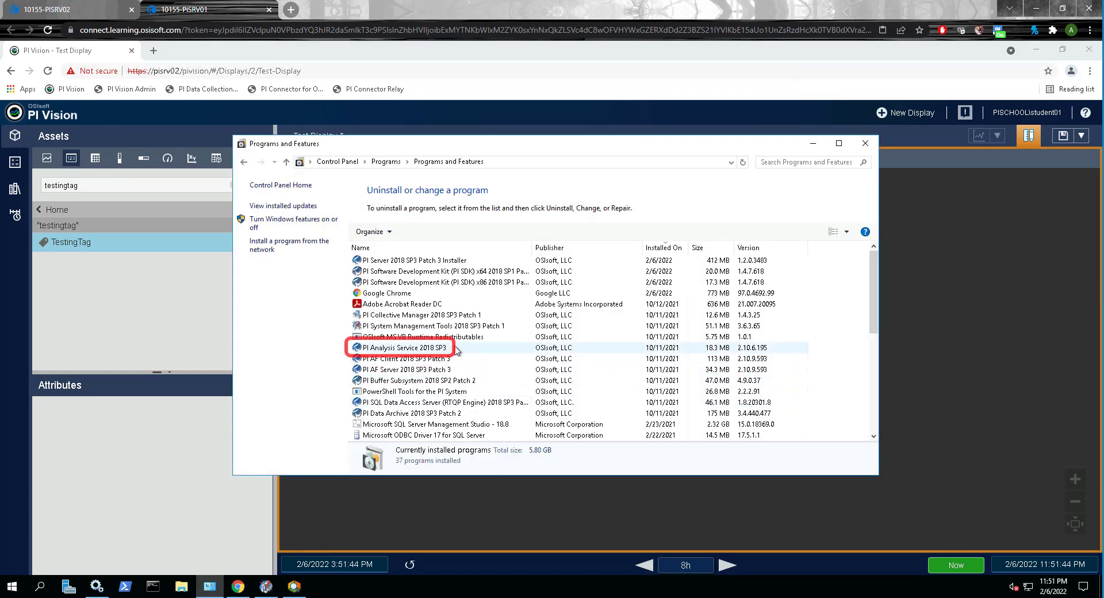
left_click(476, 348)
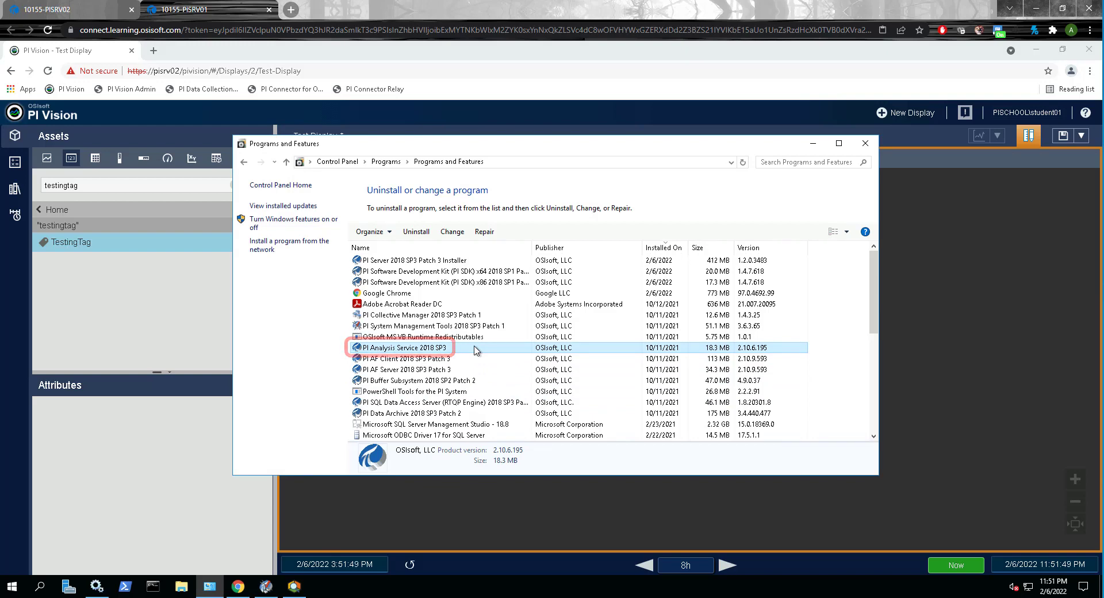
Step: Return to PI System Explorer and launch the Buffering Manager
left_click(298, 592)
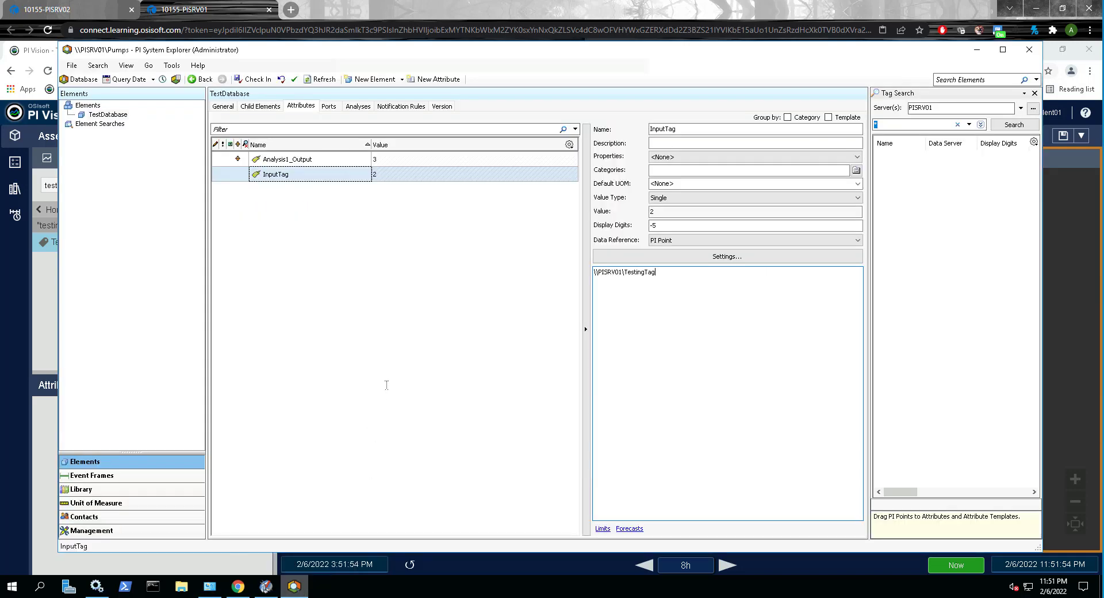
left_click(171, 67)
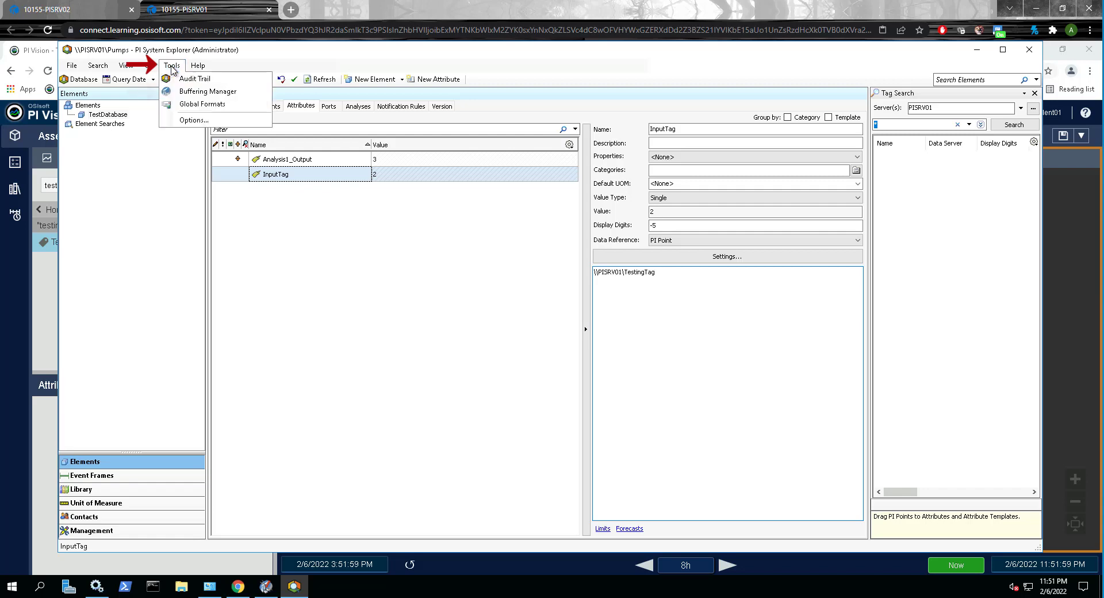
left_click(186, 92)
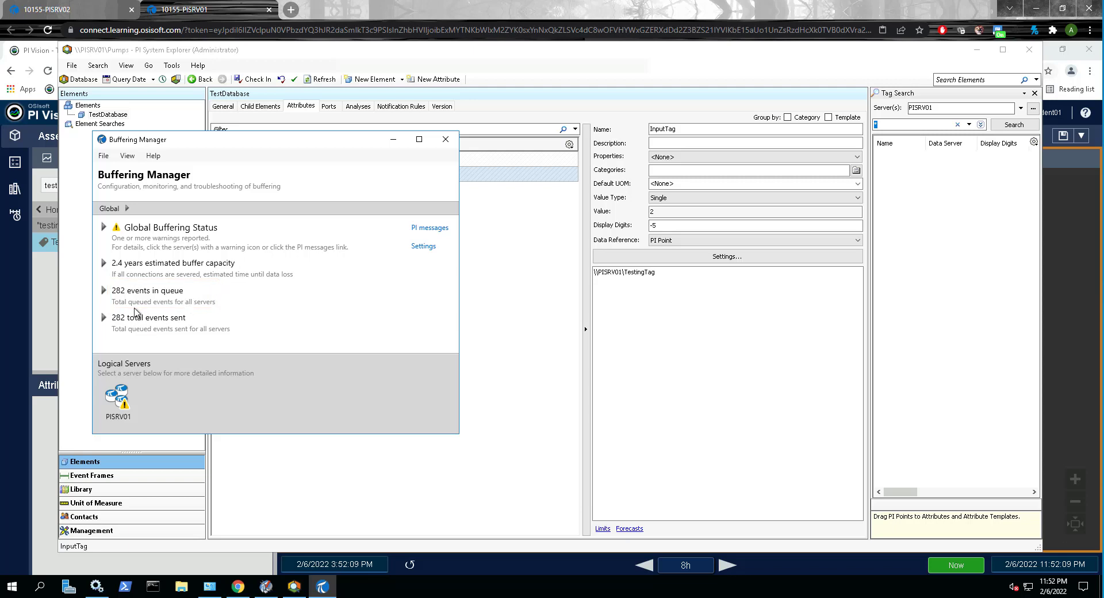
Step: Examine the buffering status of the collective members PISRV01 and PISRV02 individually
left_click(104, 227)
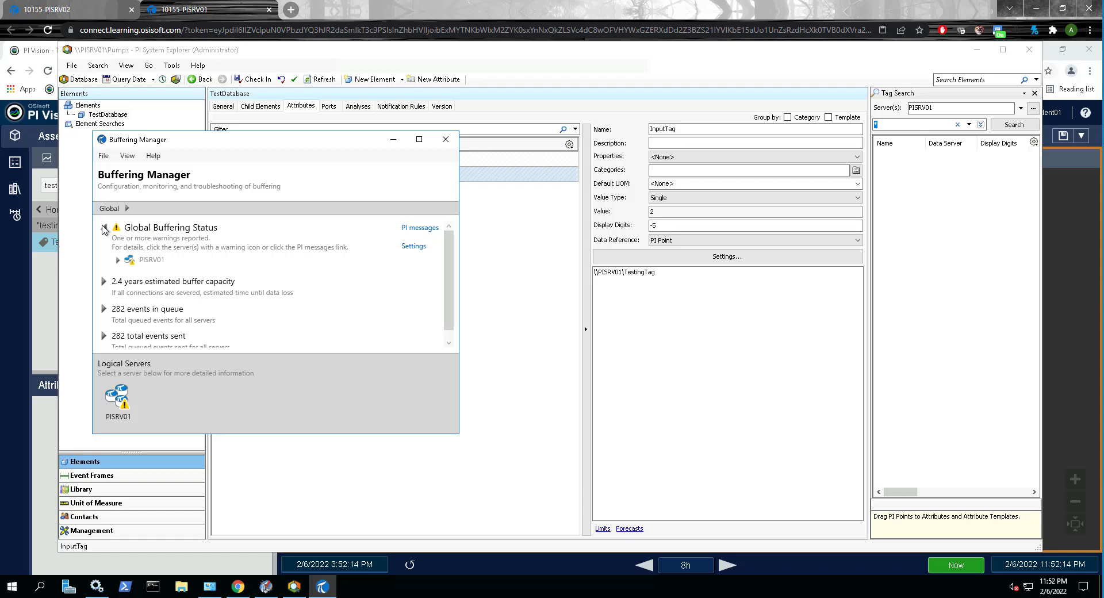
left_click(117, 260)
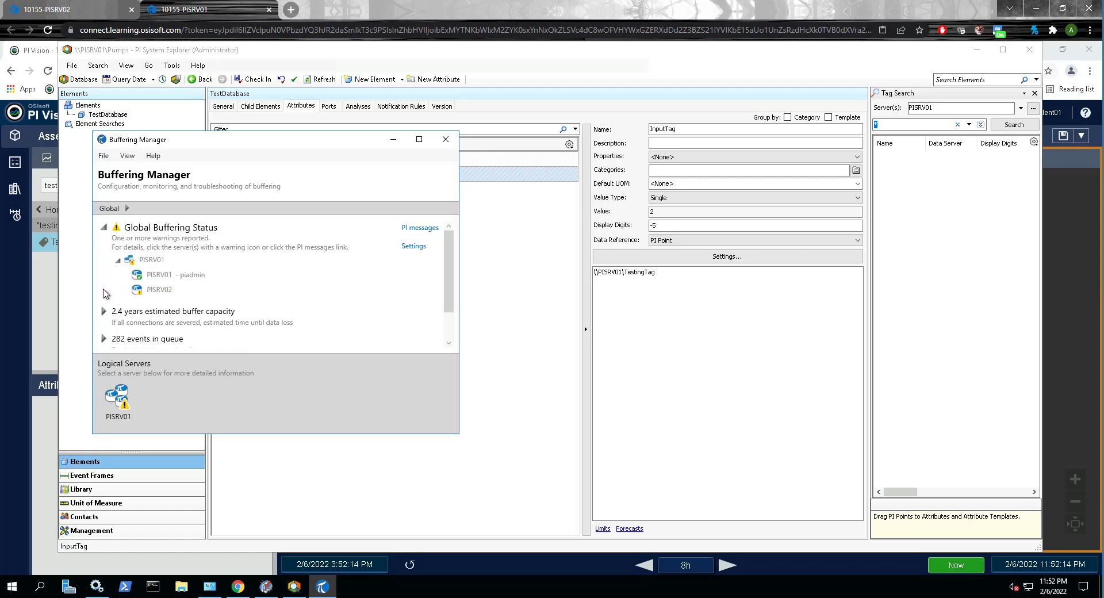
left_click(178, 276)
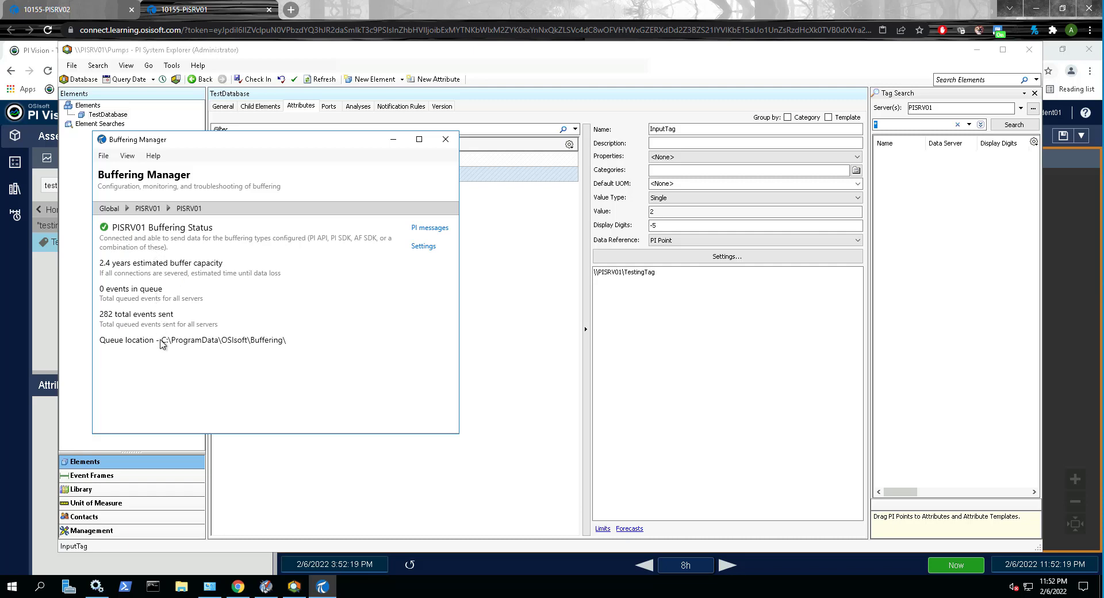
left_click(147, 208)
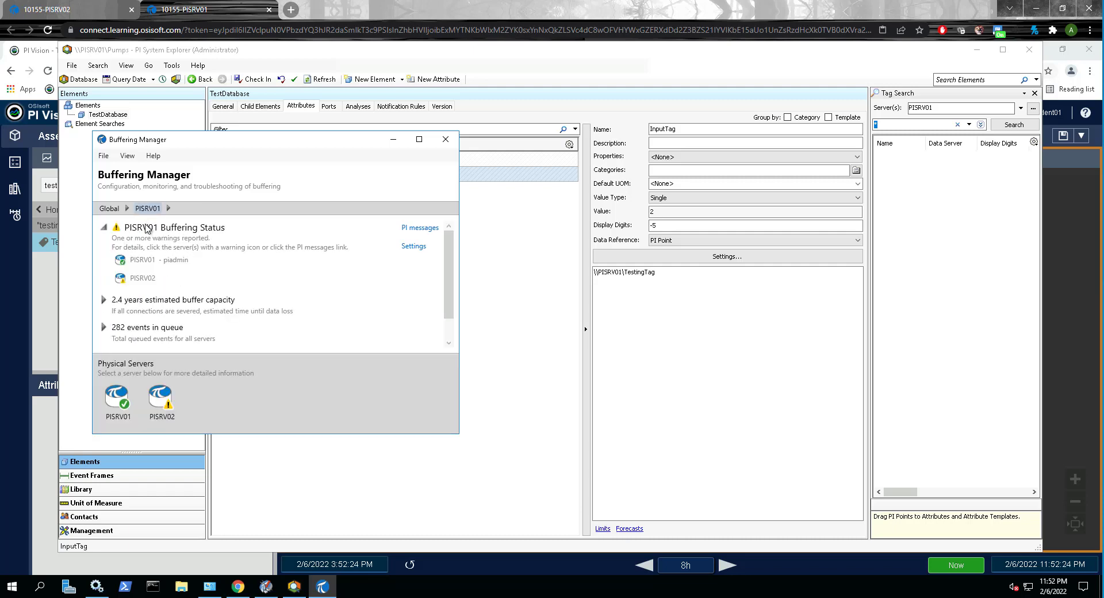
left_click(144, 278)
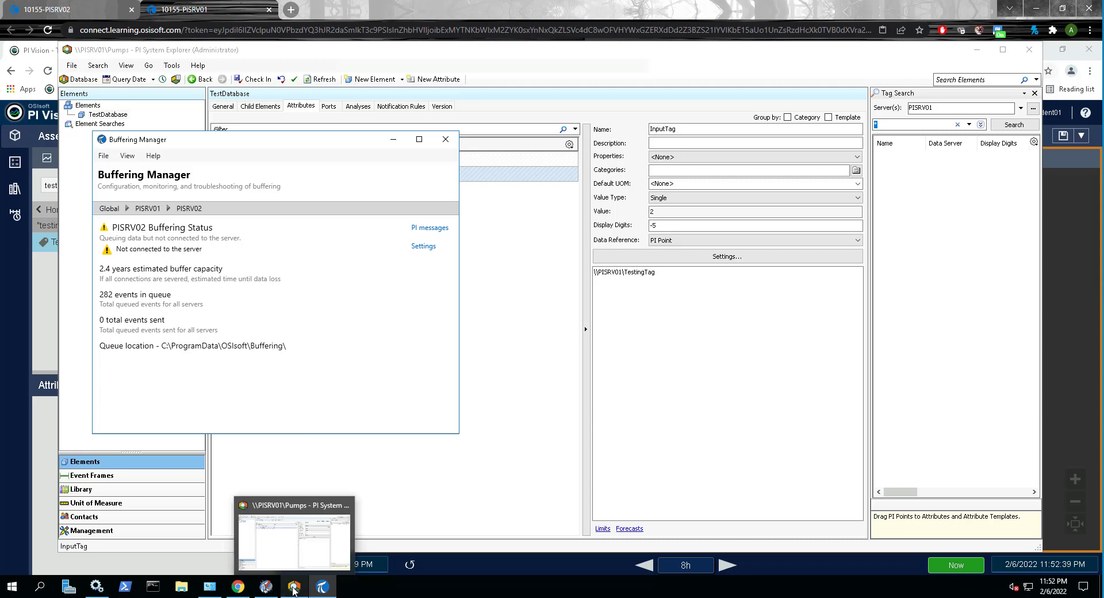
Step: In PI System Management Tools, select only server pisrv02 and load testingtag's archived events in a new Archive Editor tab
left_click(270, 587)
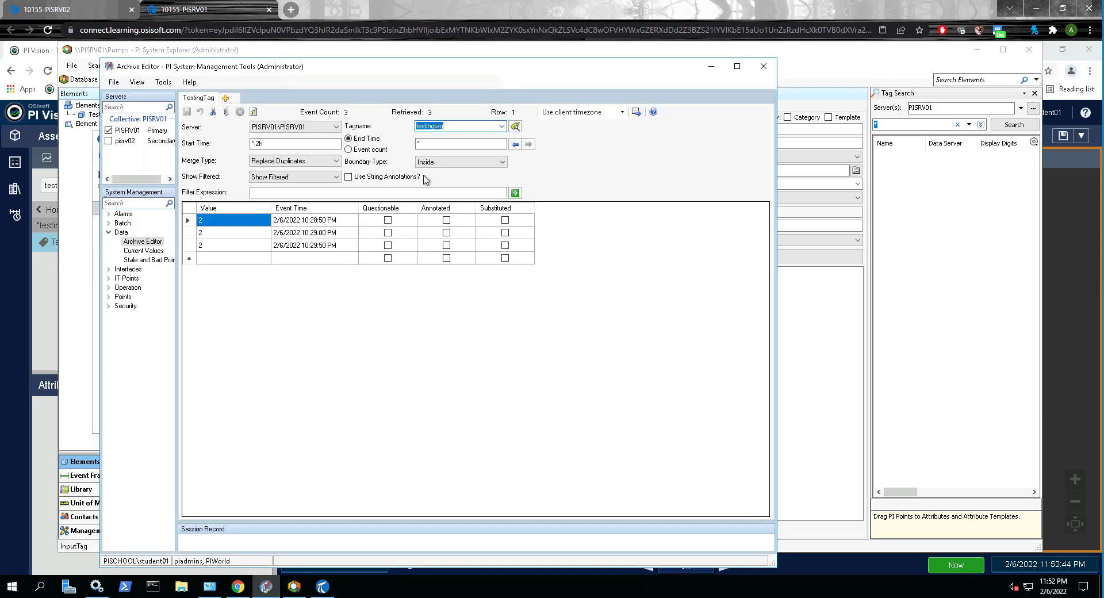
left_click(109, 130)
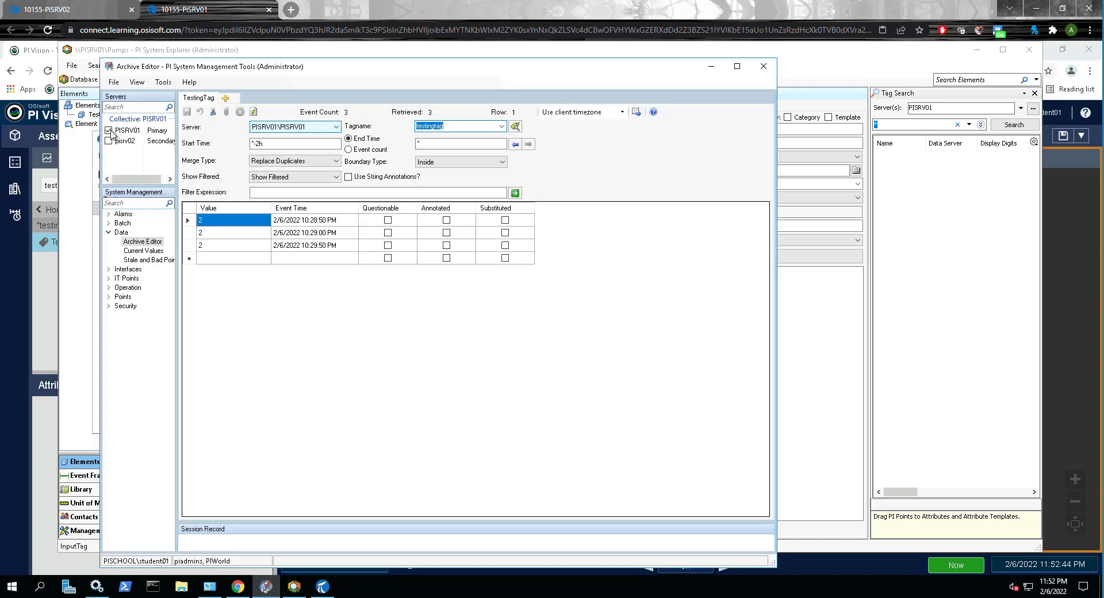
left_click(108, 141)
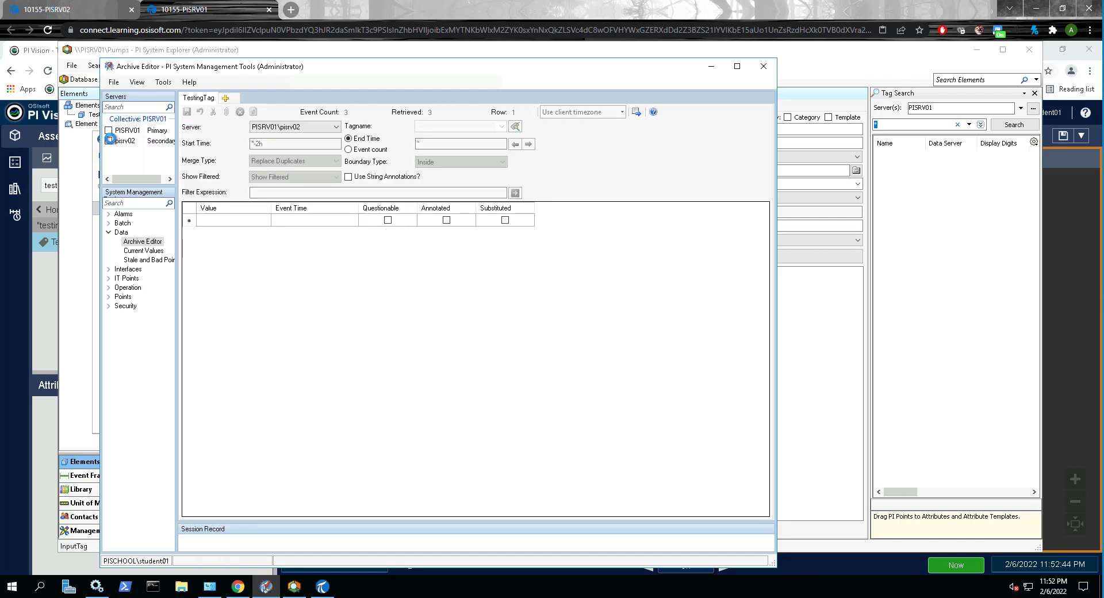
left_click(226, 99)
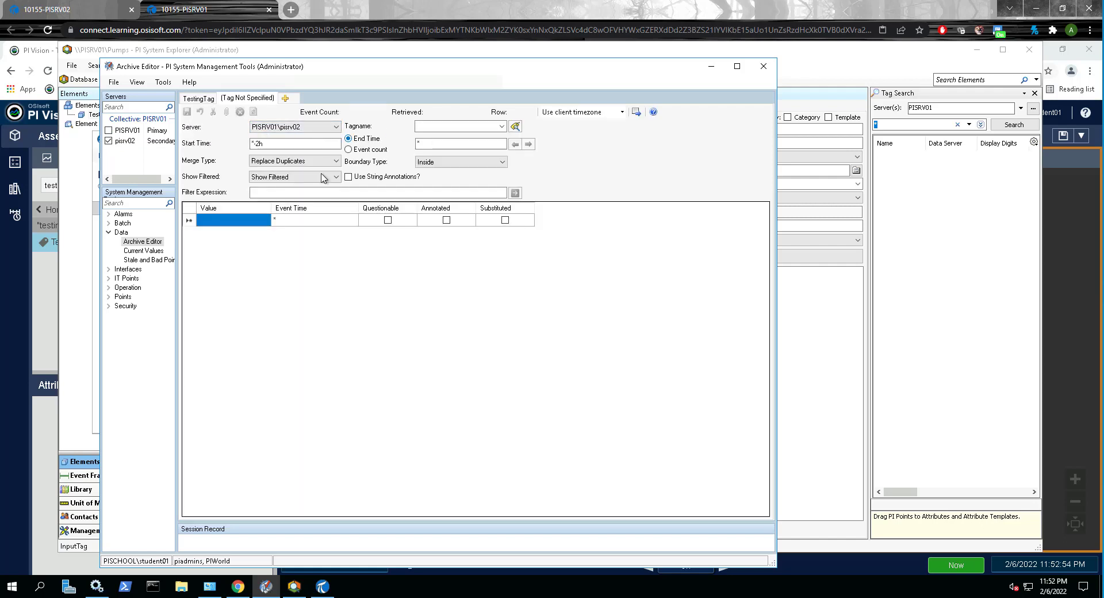
left_click(483, 127)
type("testingtag")
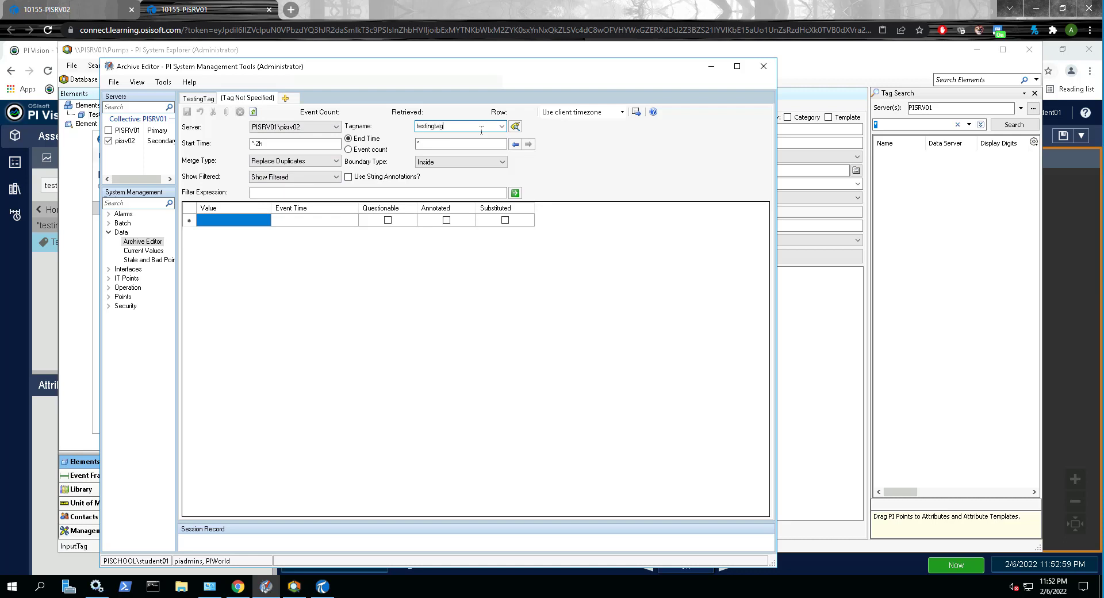
key("Return")
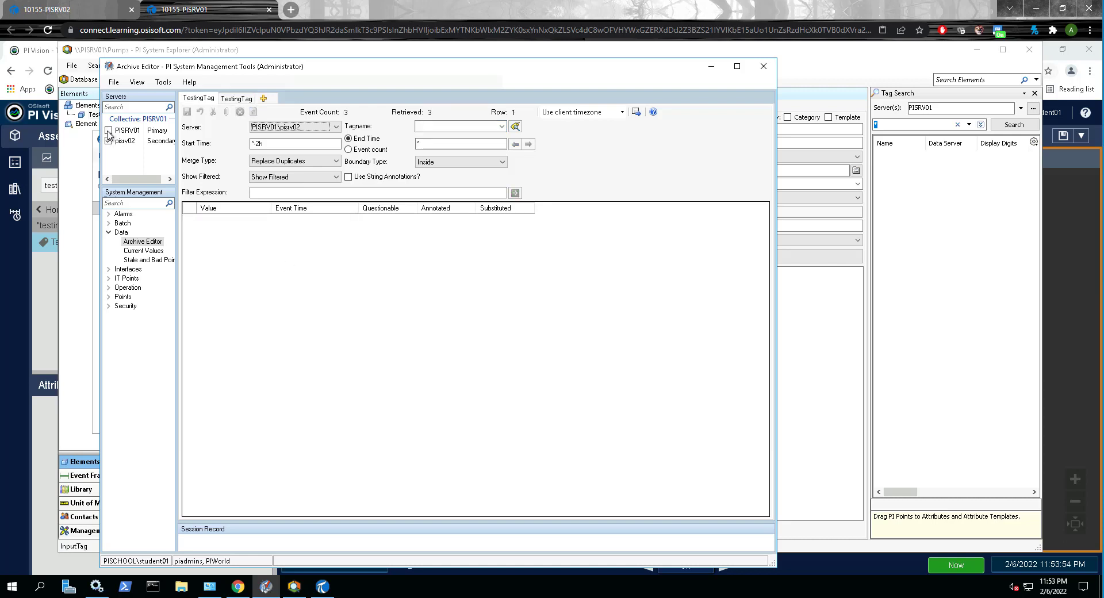
Step: In the original Archive Editor tab, set the server to PISRV01 and reload the events of testingtag
left_click(290, 126)
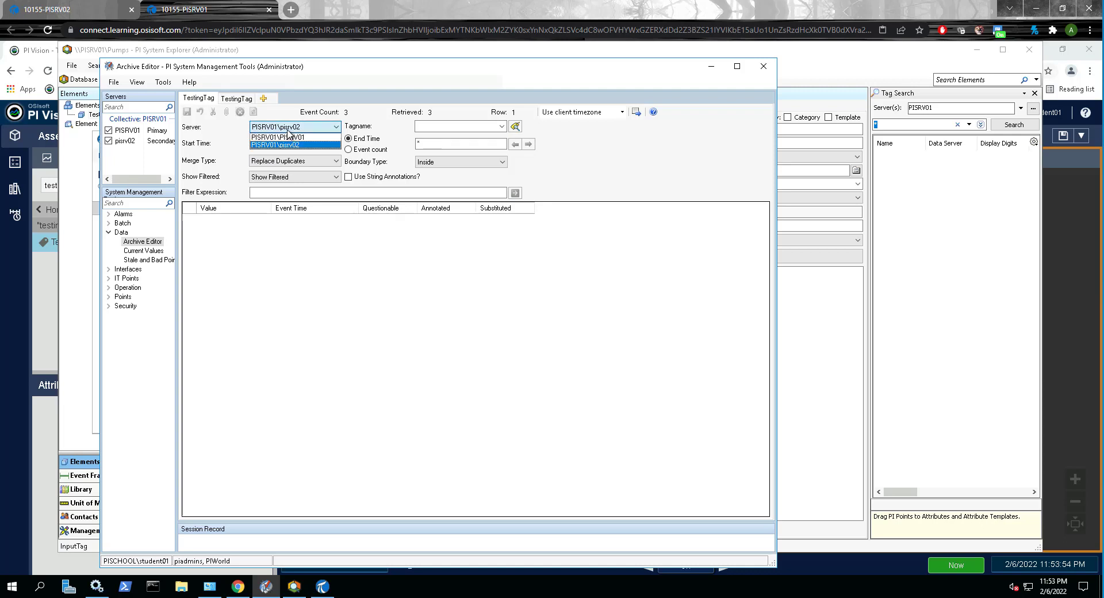
left_click(282, 144)
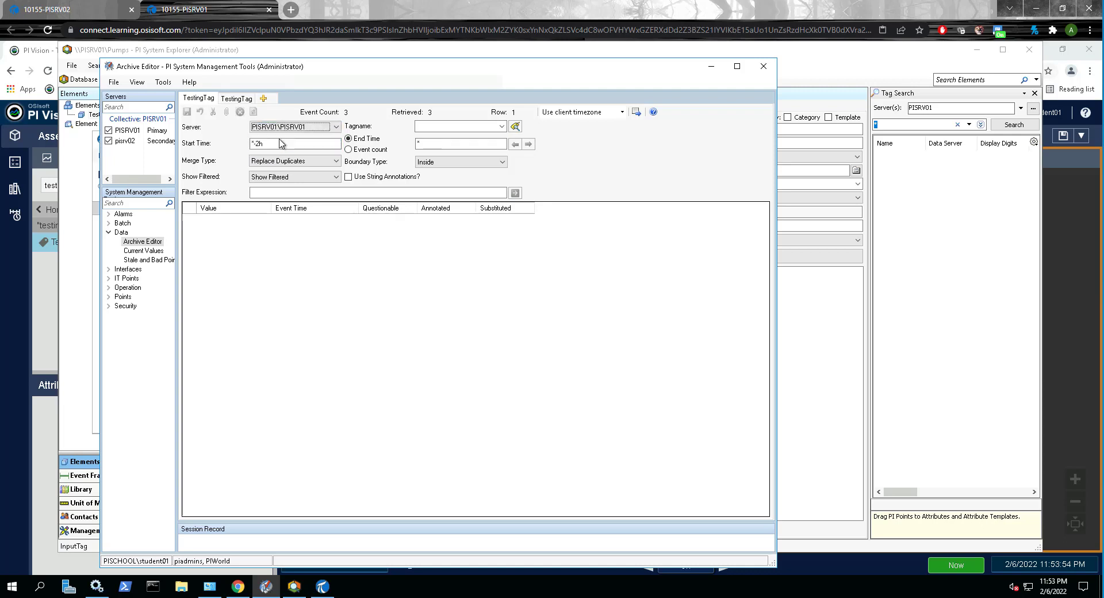
left_click(424, 128)
type("testin")
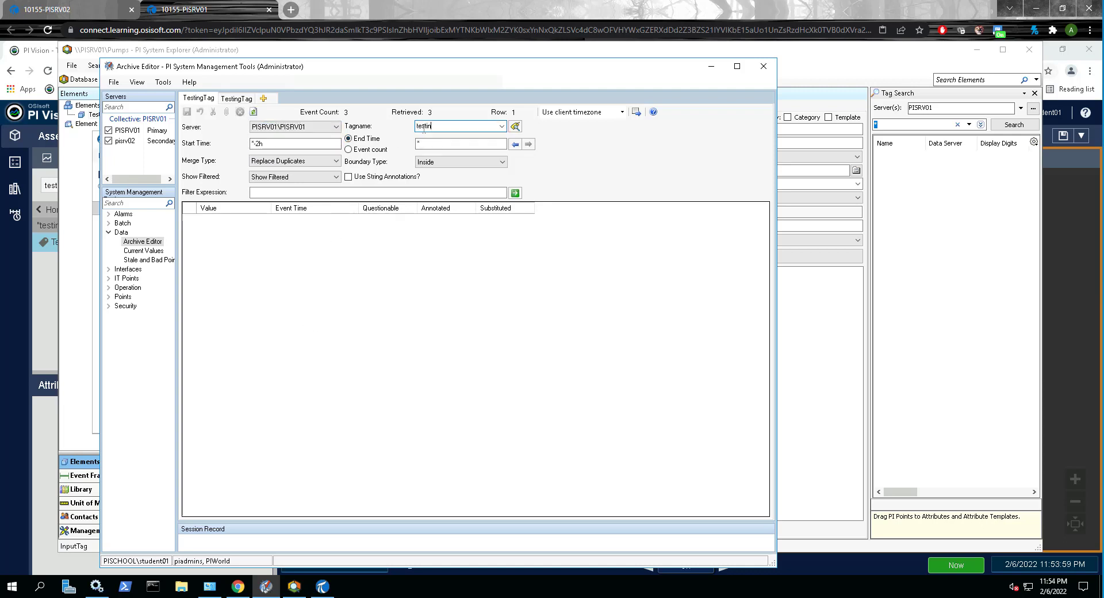
type("gtag")
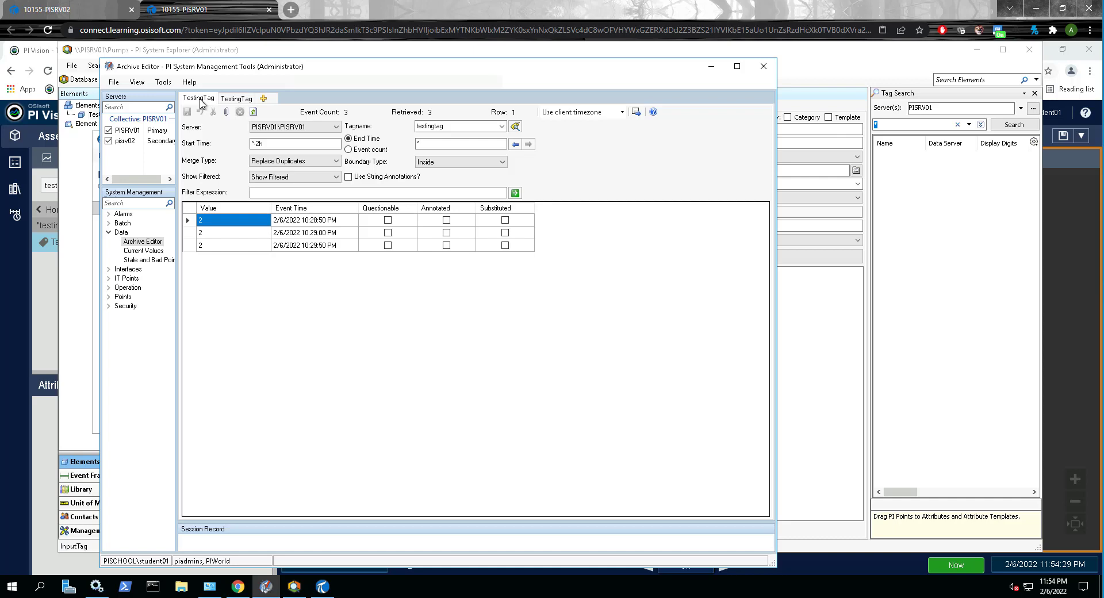
Step: Switch to the PISRV01 session and check the installed programs list for PI Vision 2020 Patch 1
left_click(223, 8)
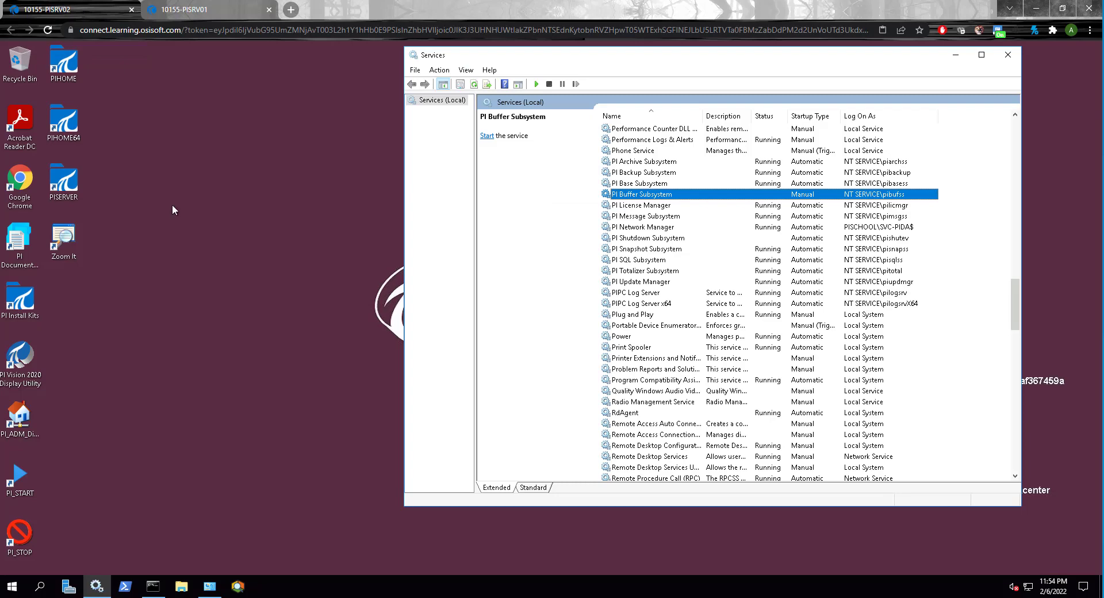
left_click(210, 587)
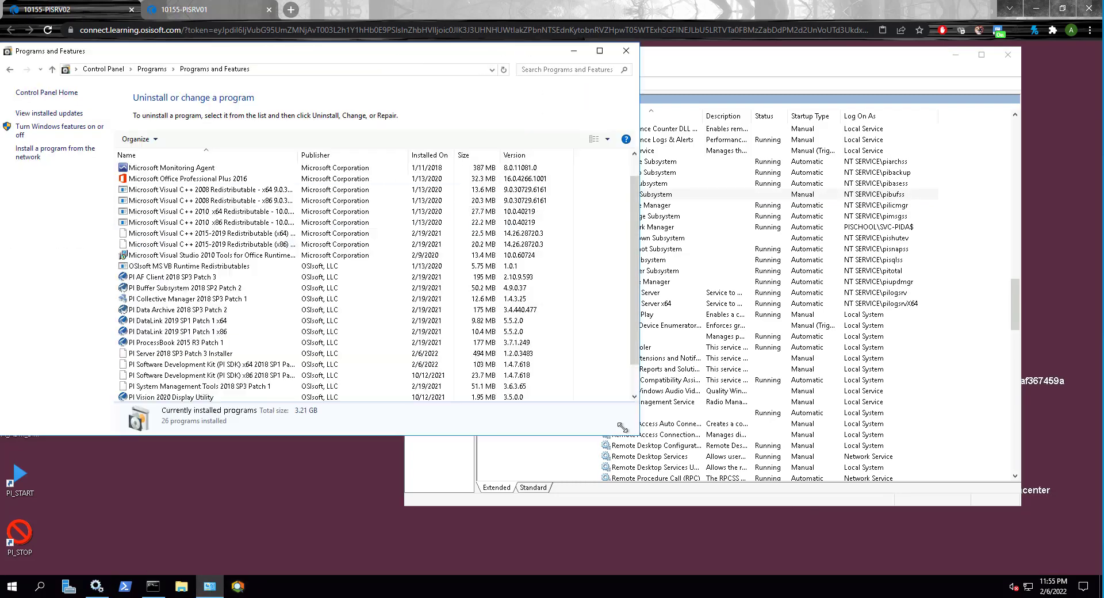
scroll(193, 339, "down", 1)
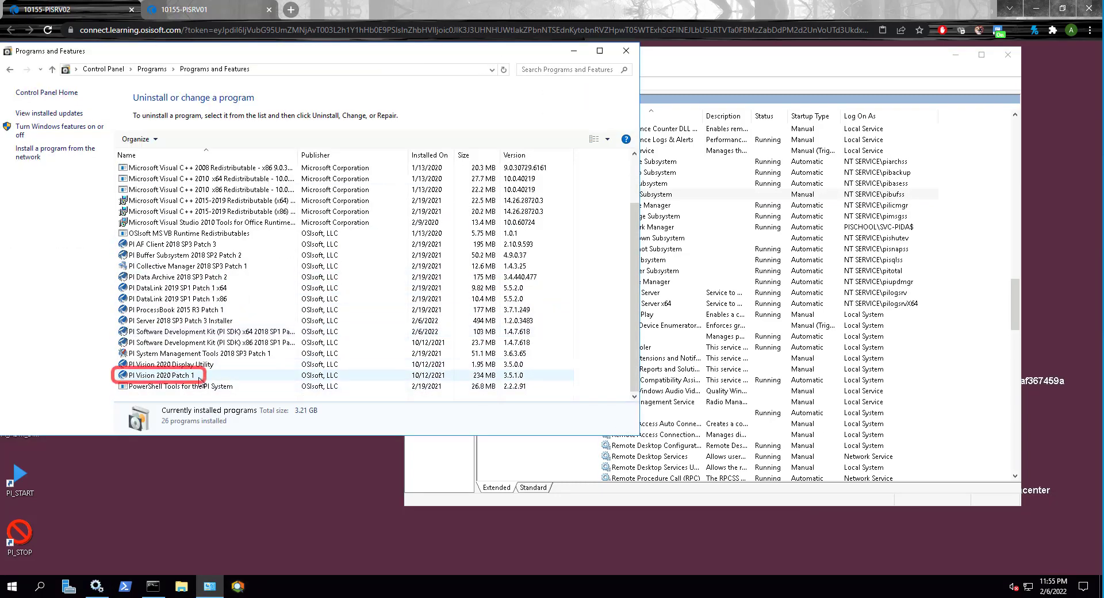
left_click(208, 378)
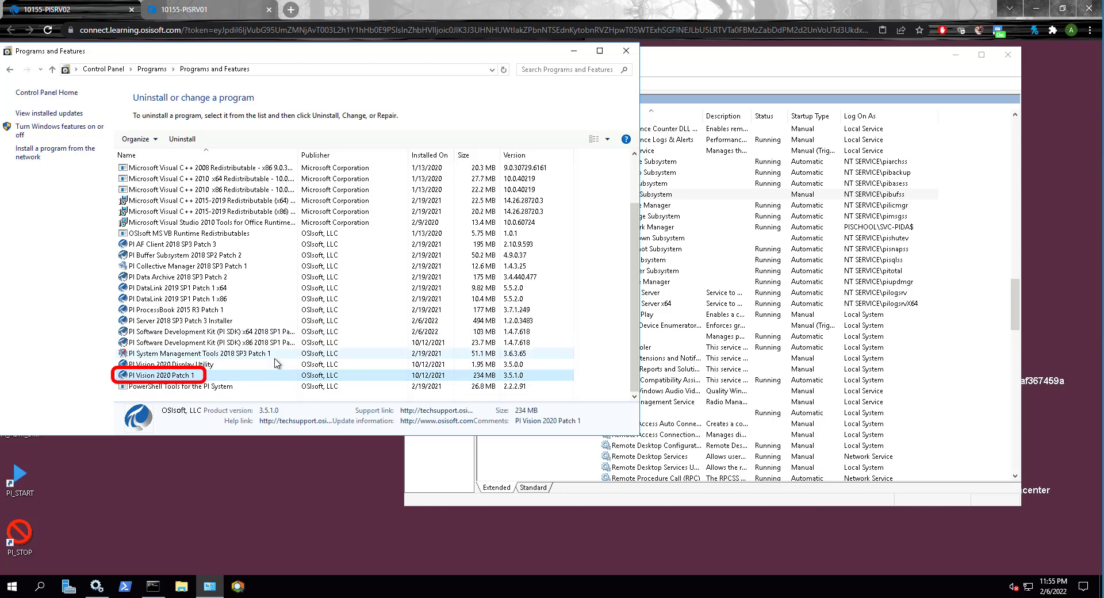
Step: In PI System Explorer on PISRV01, set the AF Server and Data Archive connection preferences to Prefer Primary and apply them
left_click(247, 569)
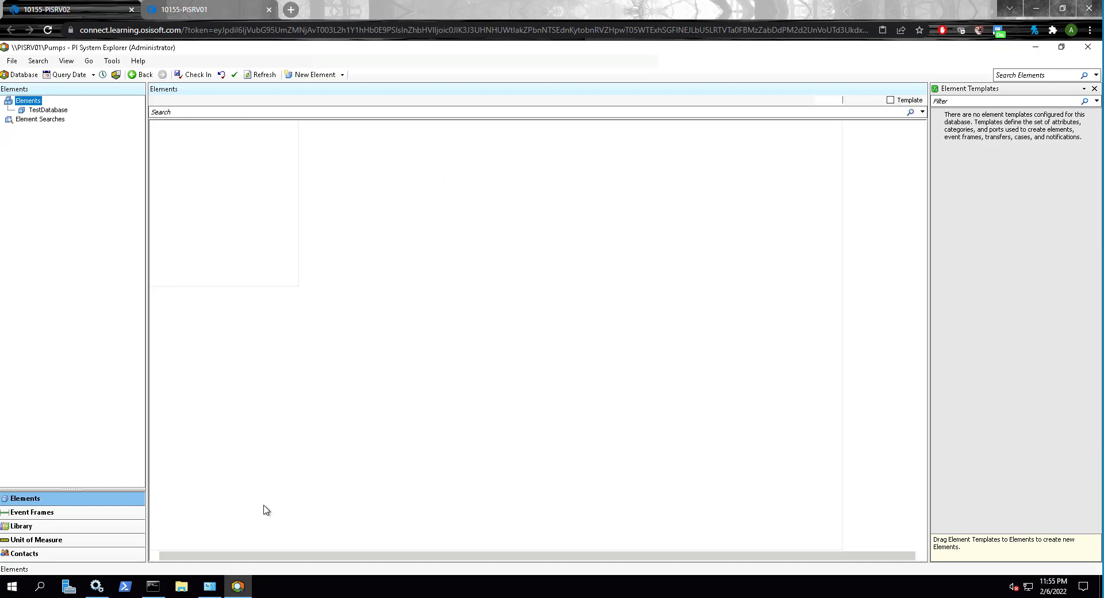
left_click(114, 61)
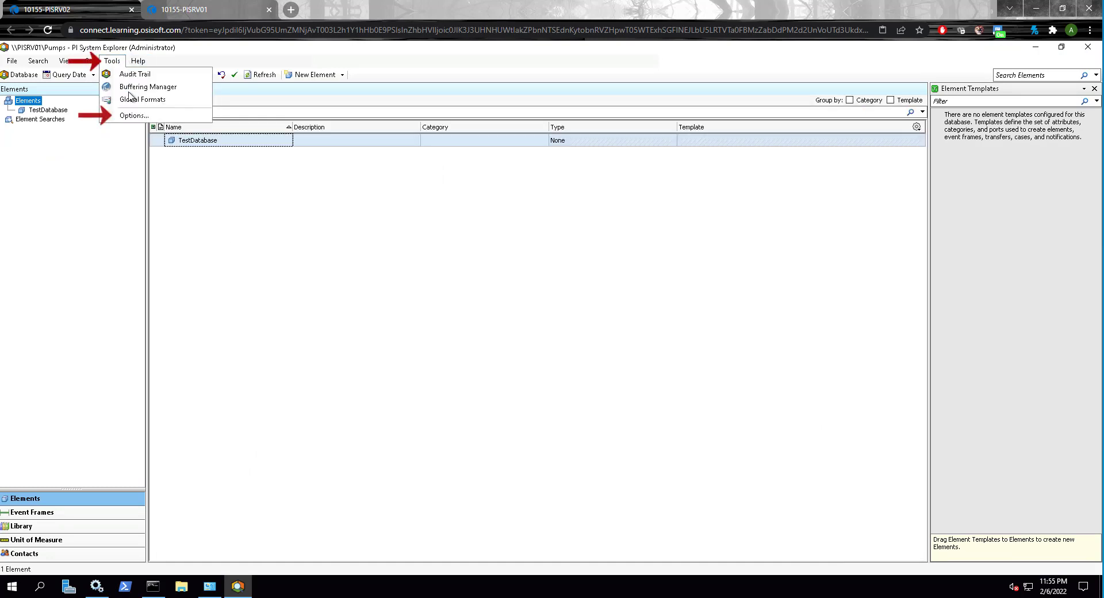
left_click(134, 115)
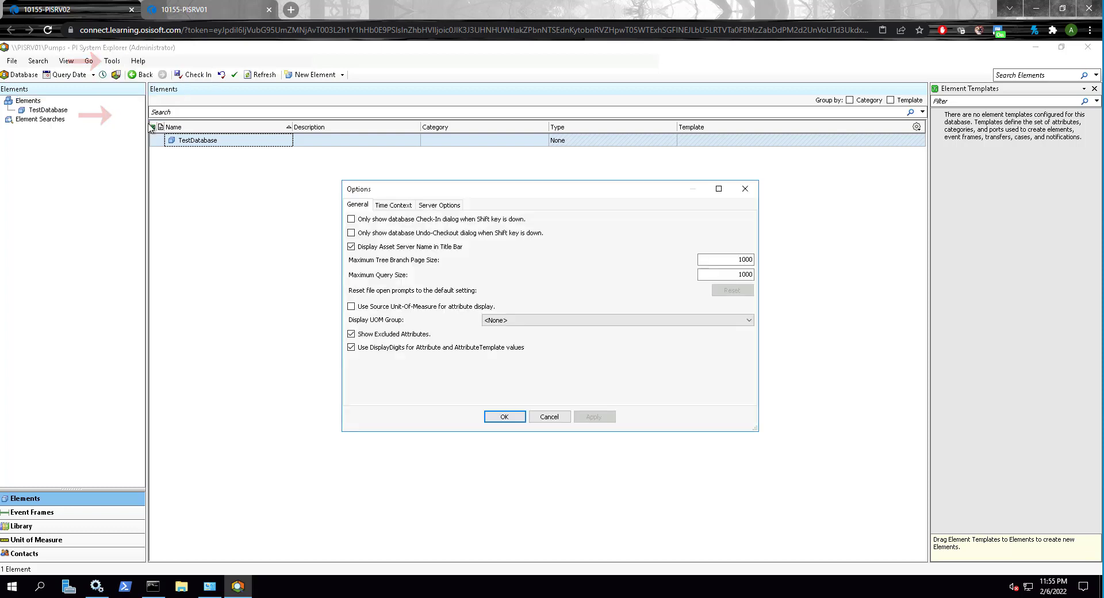
left_click(440, 207)
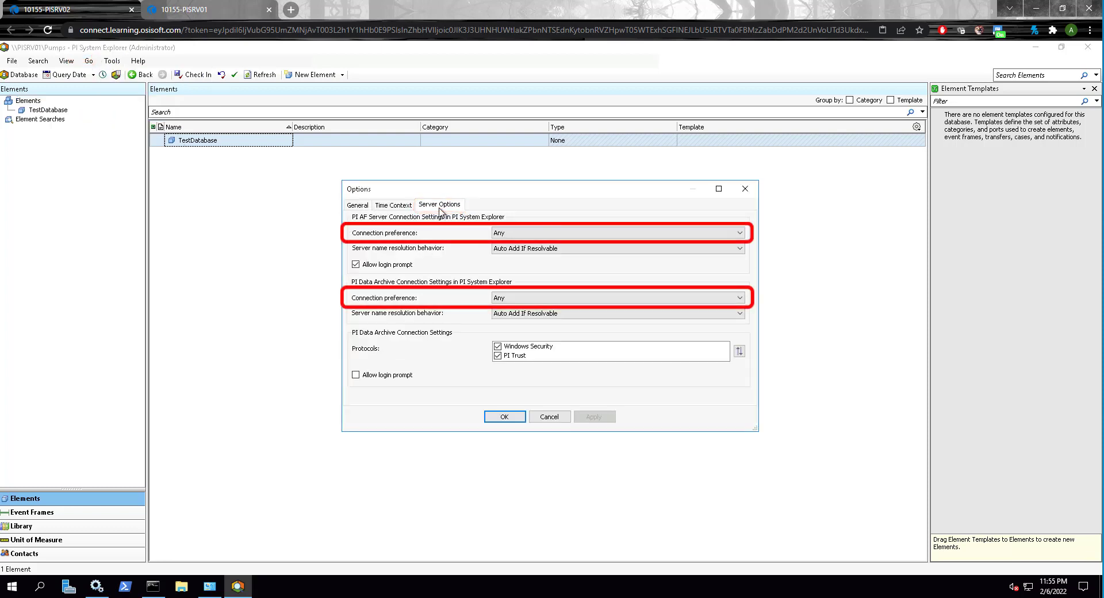
left_click(549, 235)
left_click(549, 249)
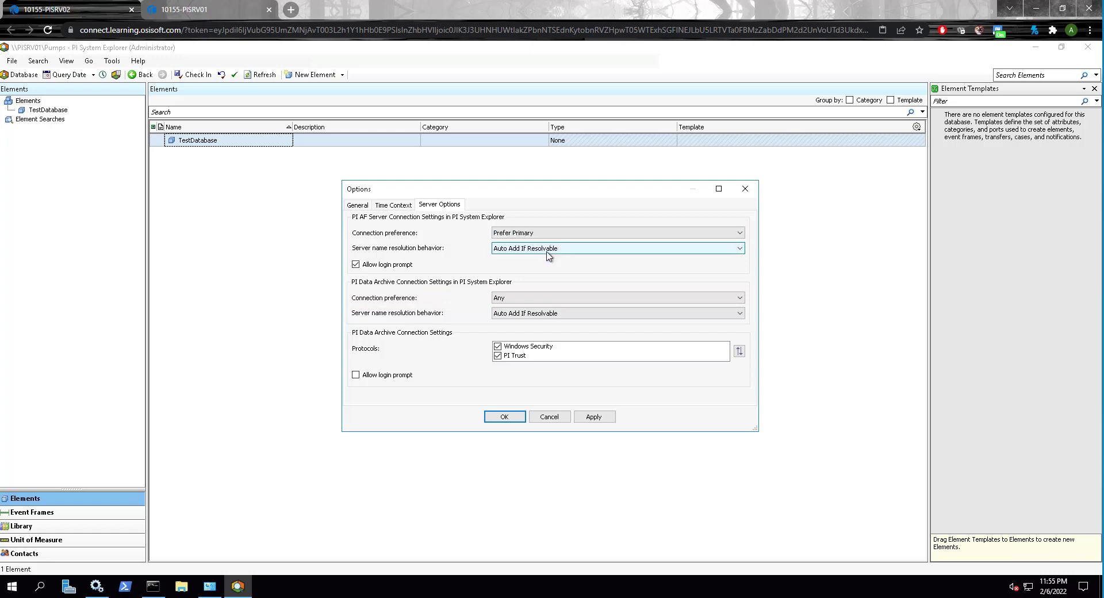
left_click(518, 300)
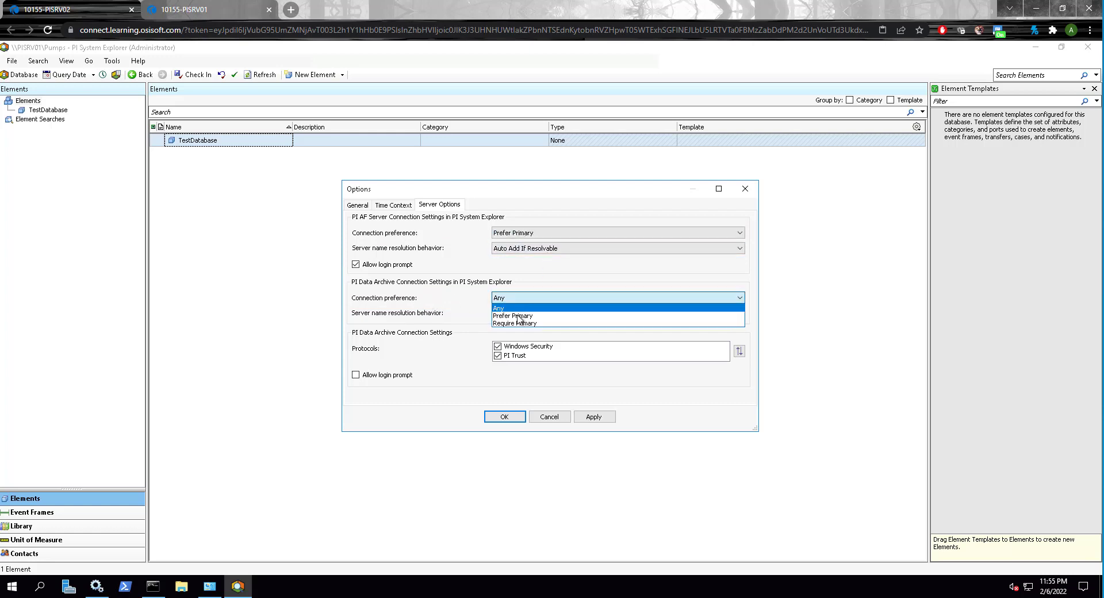
left_click(522, 317)
left_click(594, 416)
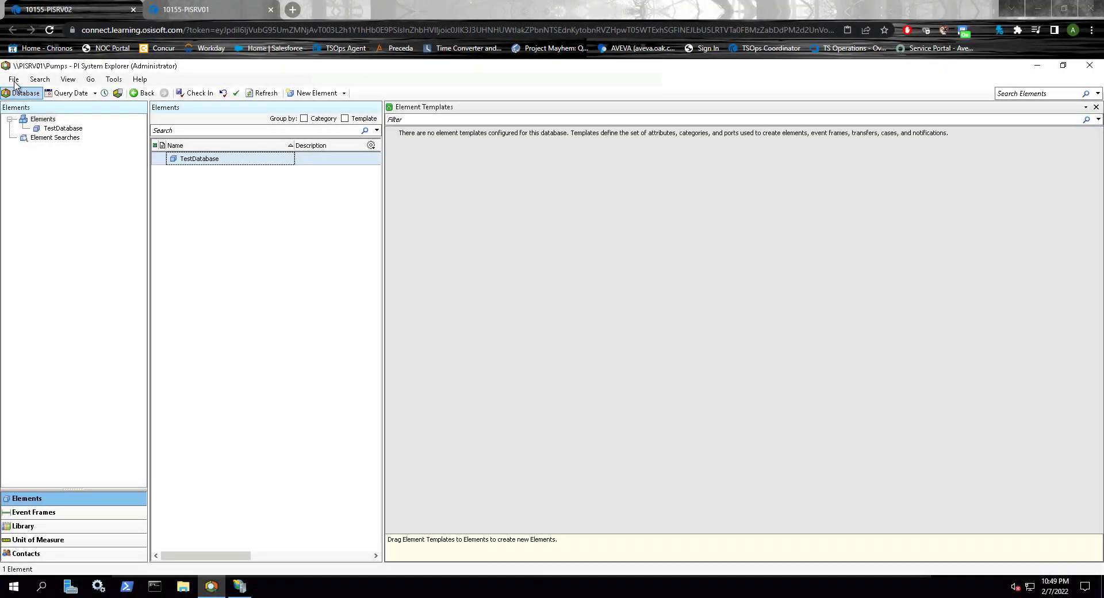
Step: In the PISRV01 data collective's properties, set the priority of member pisrv02 to -1
left_click(13, 79)
left_click(45, 130)
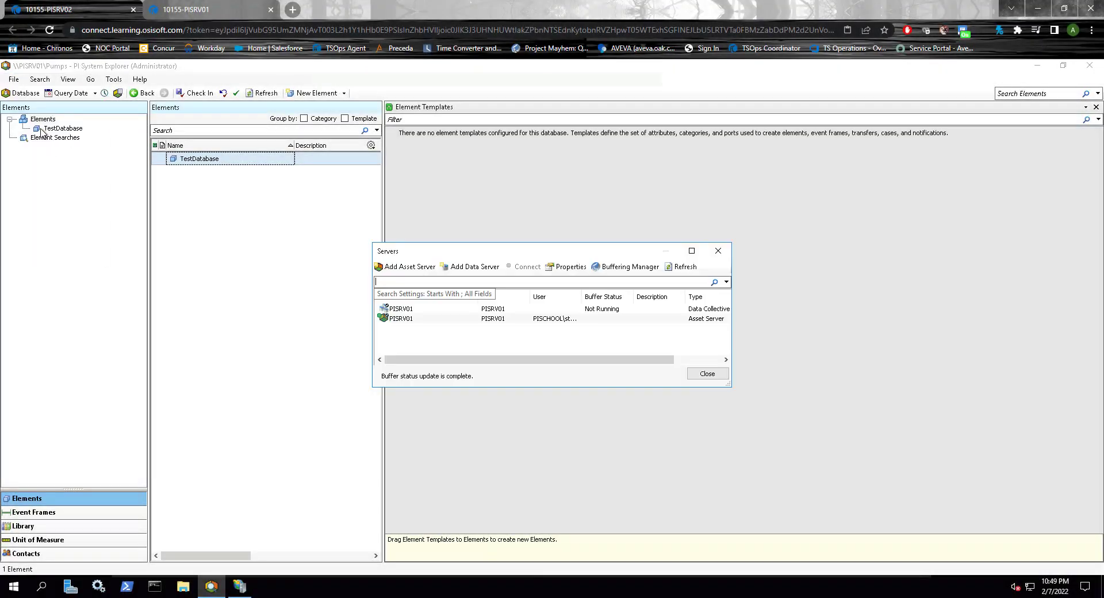
left_click(443, 311)
right_click(442, 313)
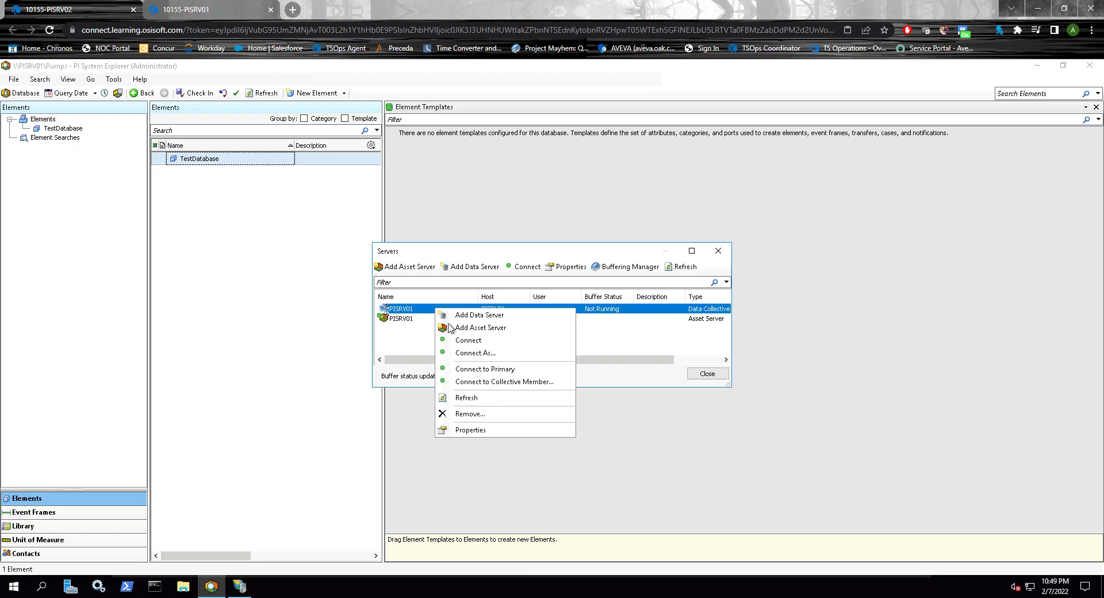
left_click(468, 431)
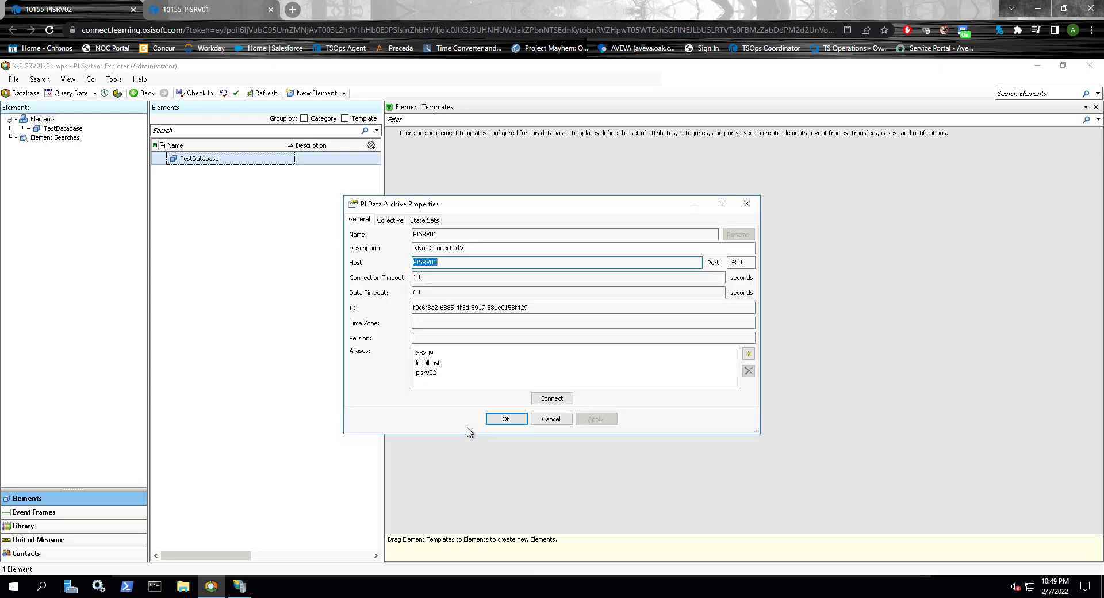
left_click(390, 219)
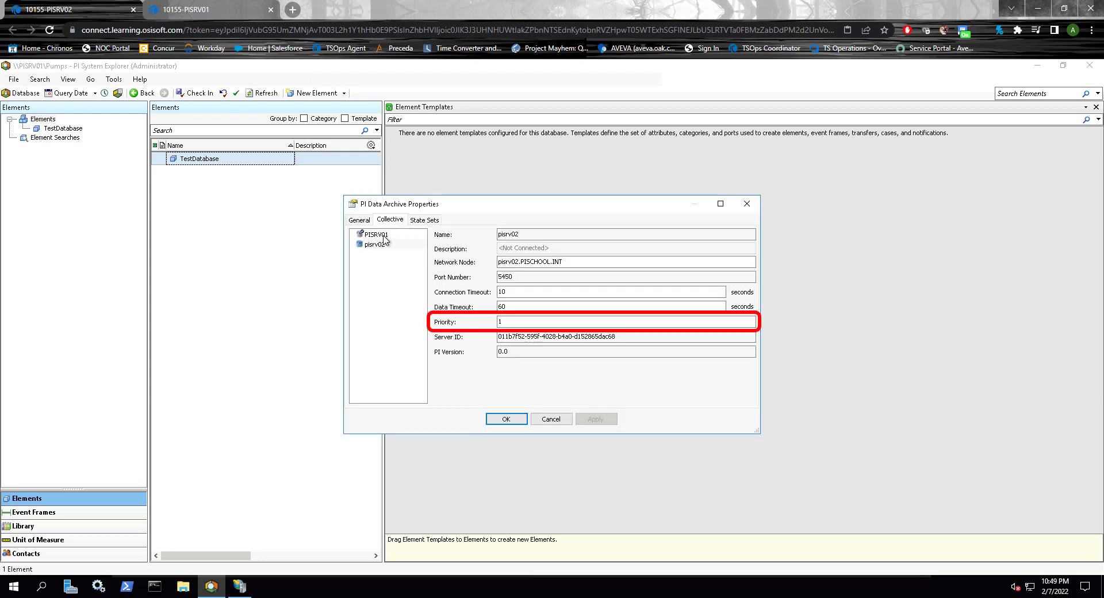
left_click(378, 246)
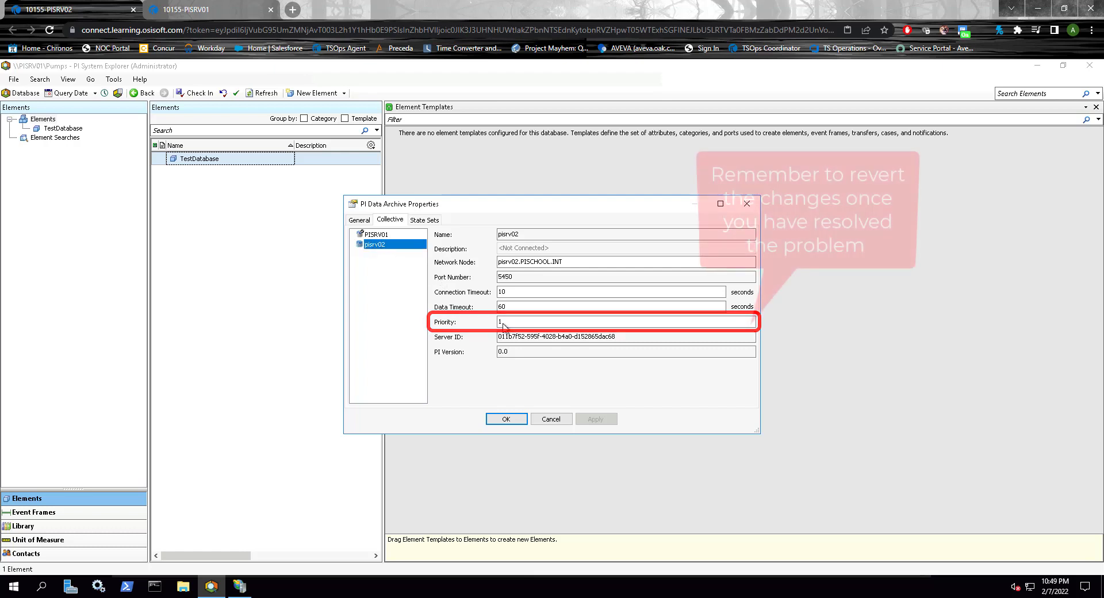
left_click(532, 326)
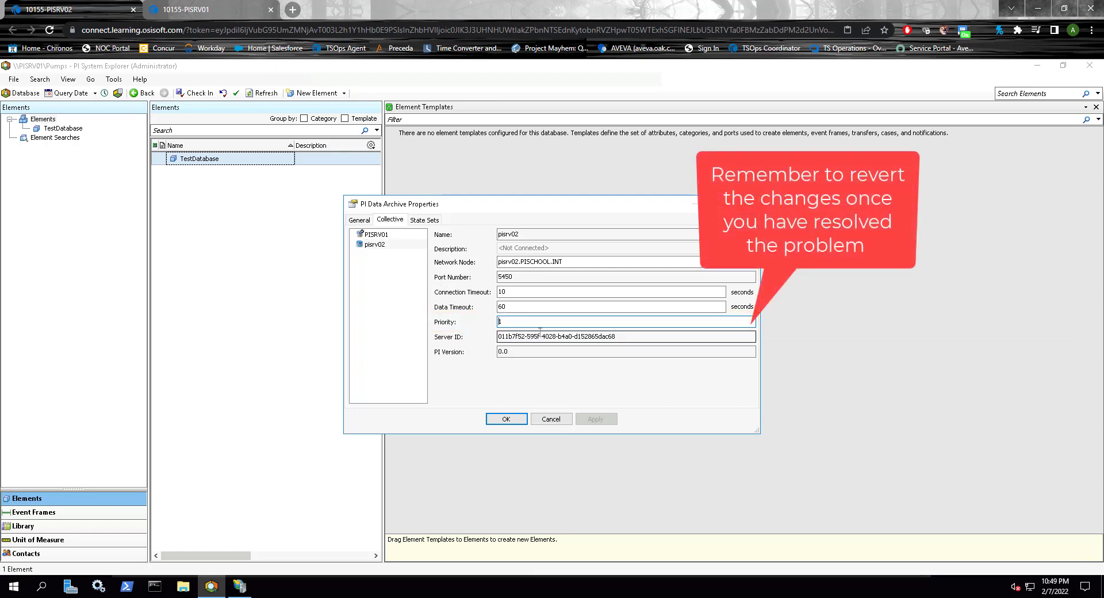
type("-")
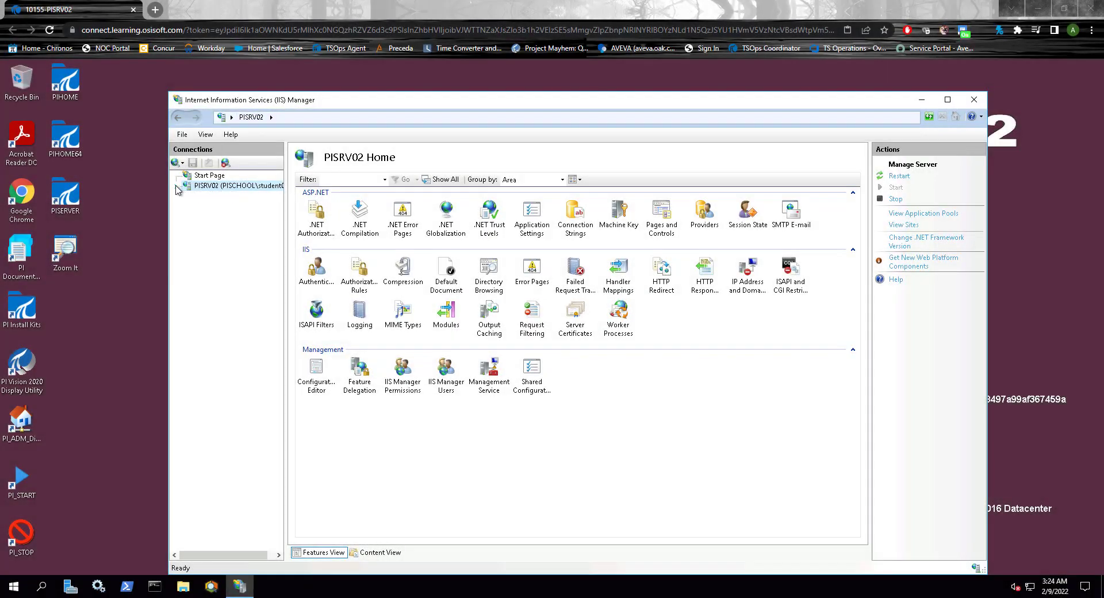
Step: In IIS Manager on PISRV02, recycle the PIVisionServiceAppPool application pool
left_click(176, 186)
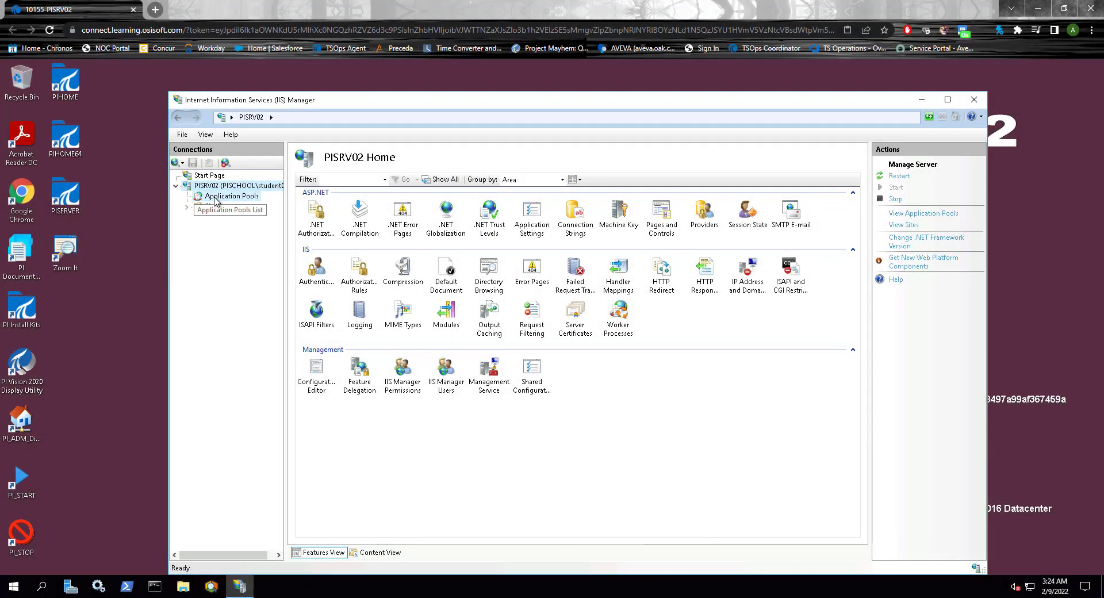
left_click(215, 197)
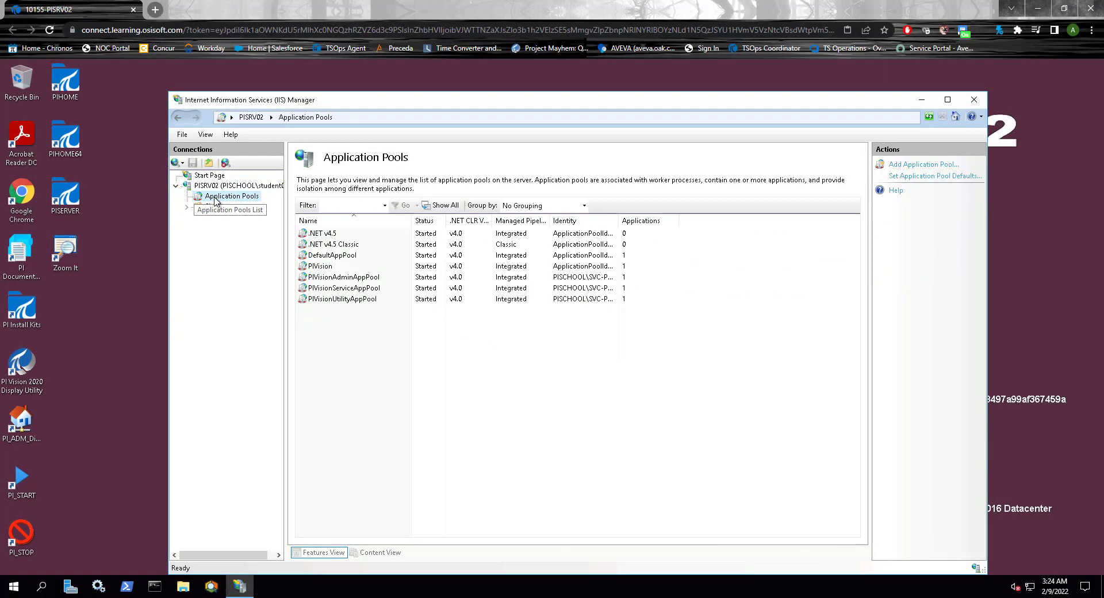
left_click(375, 289)
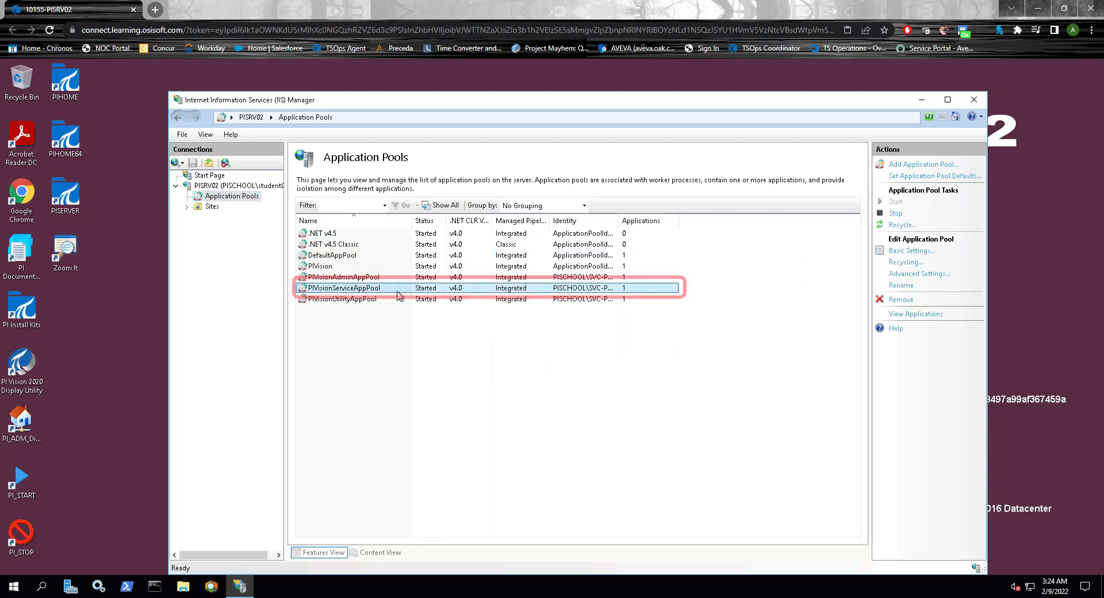
right_click(398, 293)
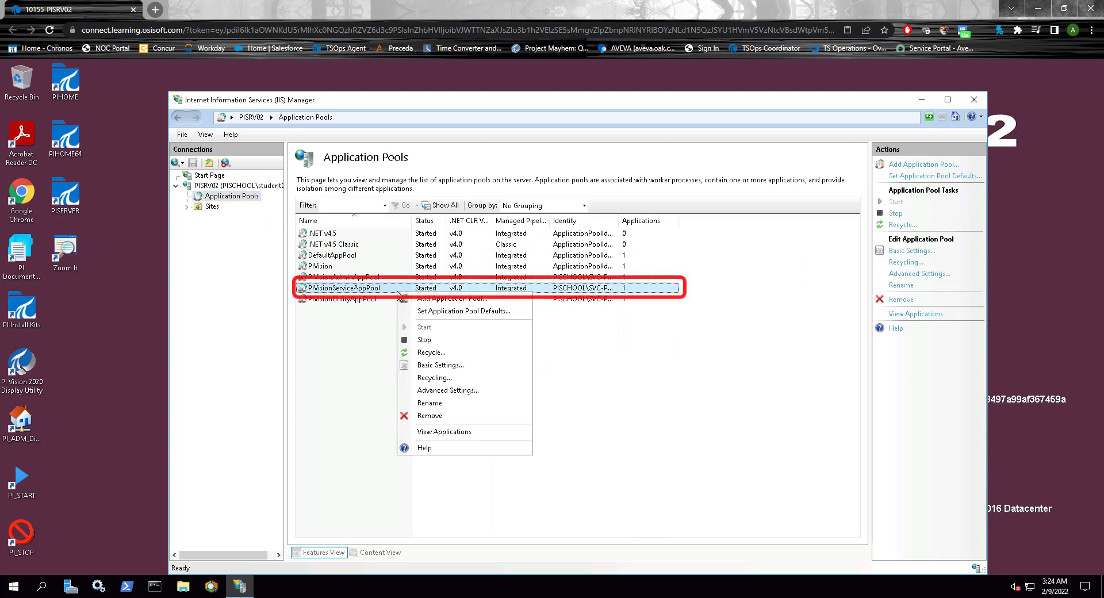
left_click(431, 353)
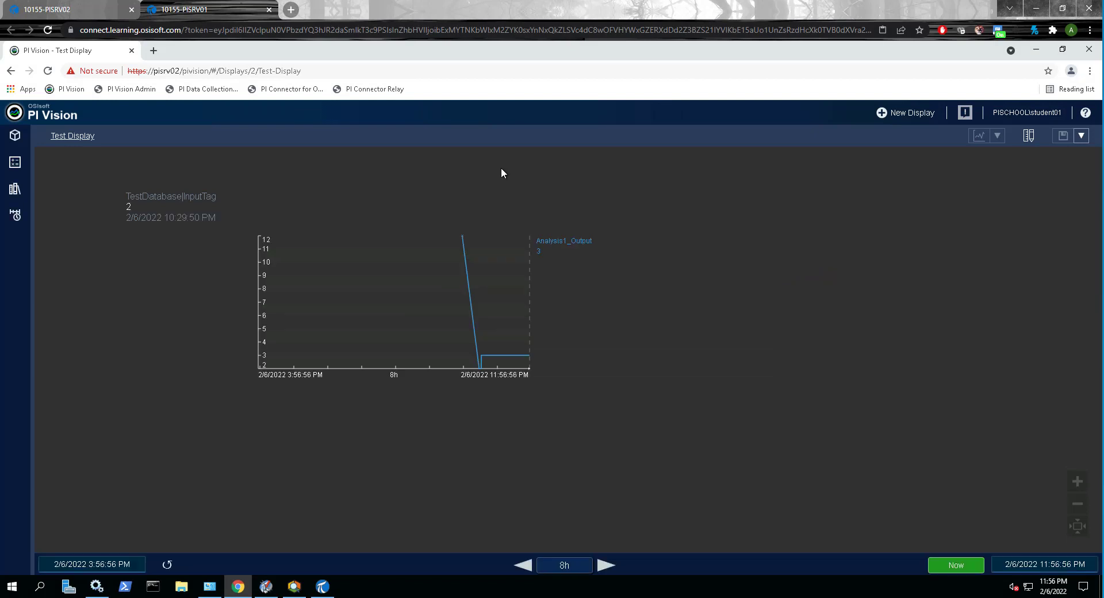
Step: In PI Vision, search the assets for testingtag and add TestingTag to Test Display as a value symbol below the InputTag value
left_click(18, 140)
left_click(131, 191)
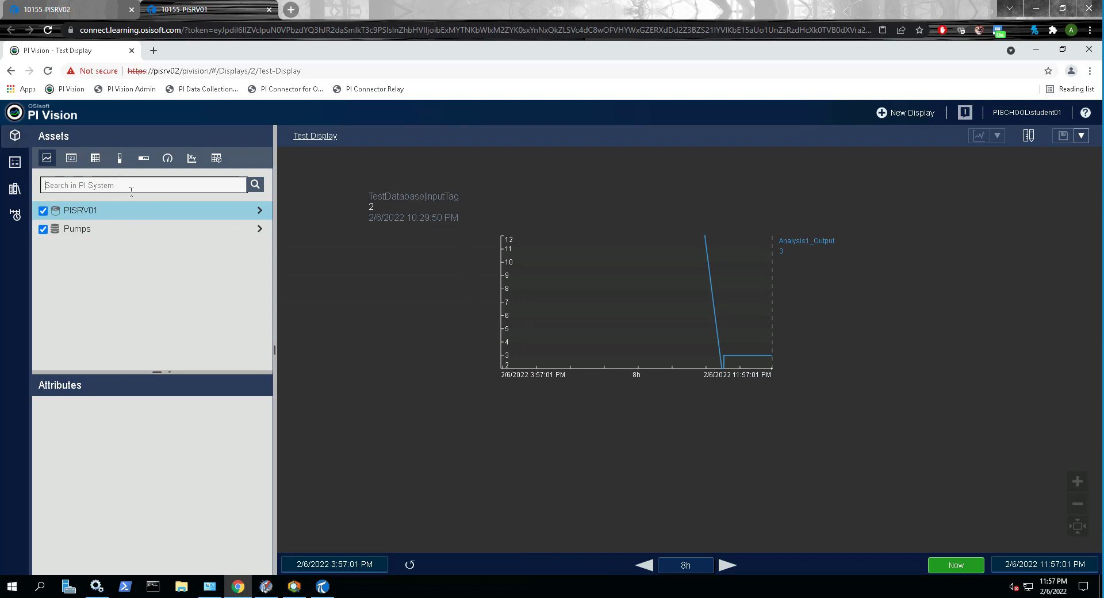
type("testingtag")
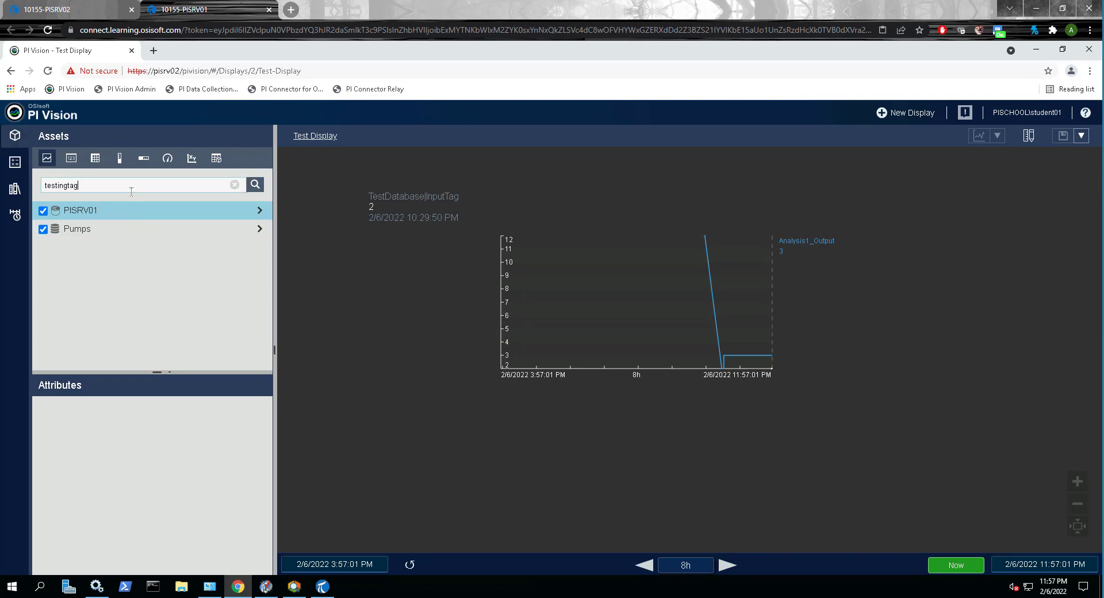
key("Return")
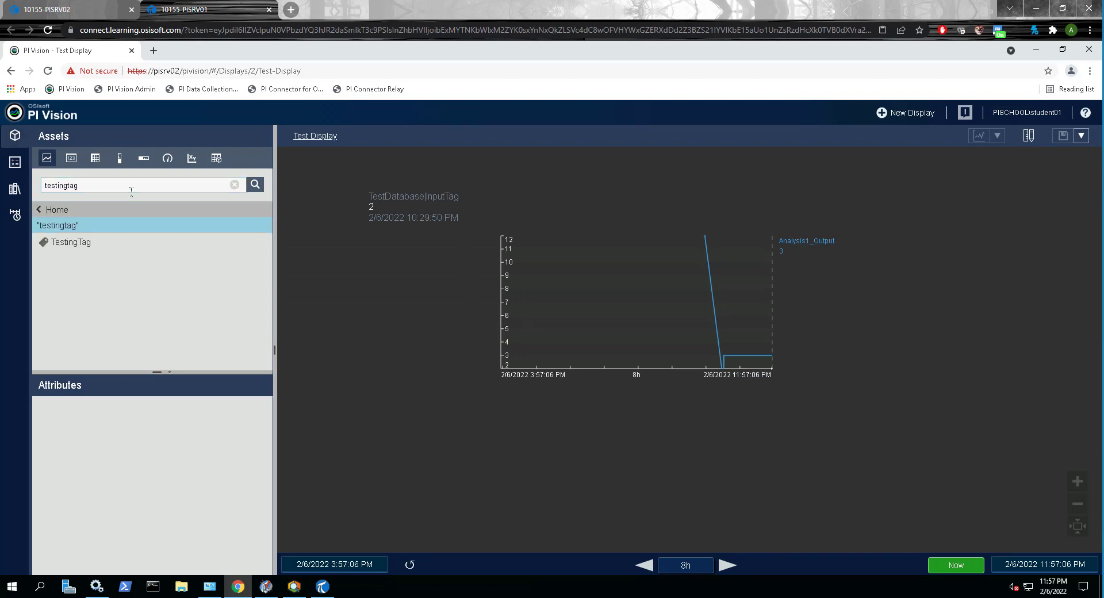
left_click_drag(104, 246, 343, 309)
left_click(72, 158)
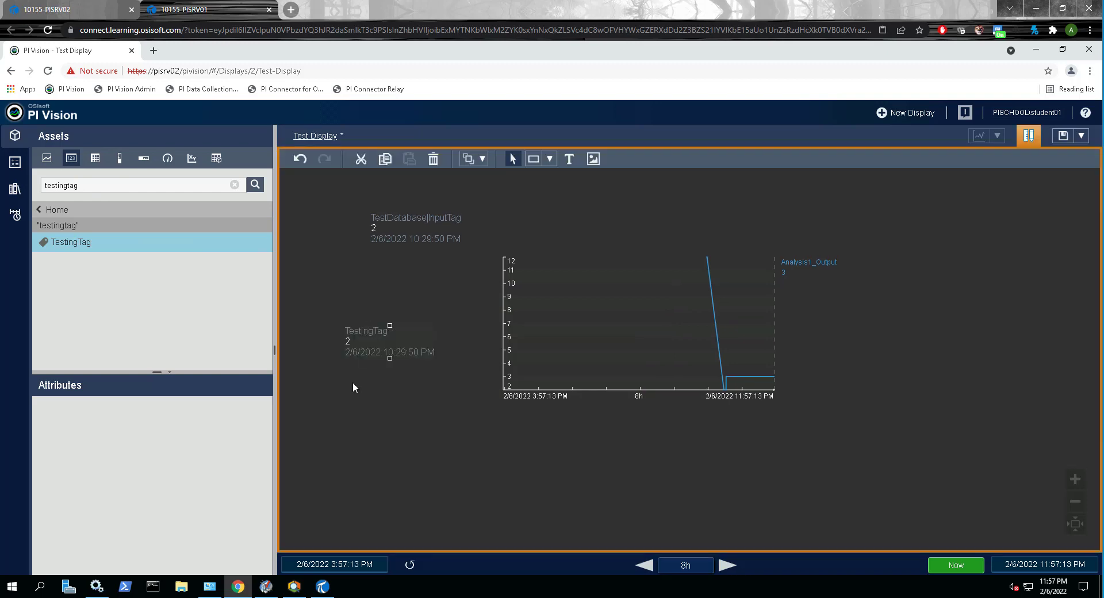